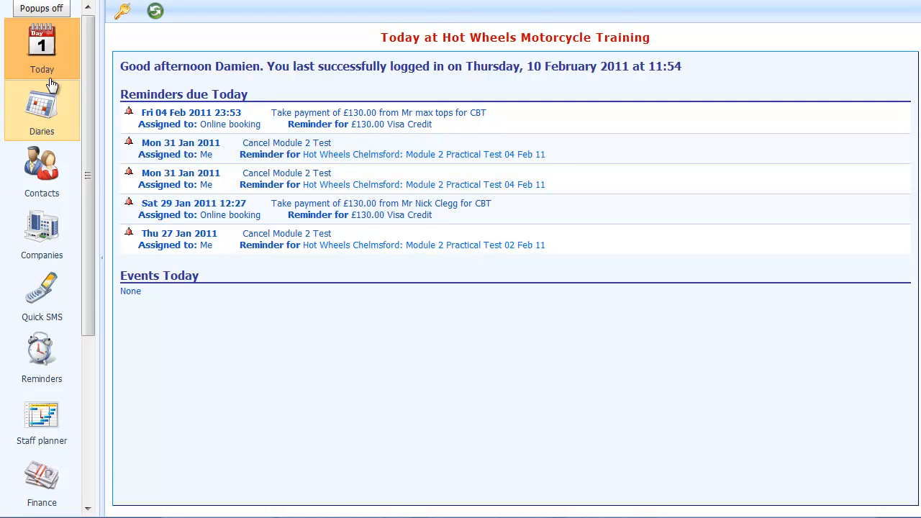
# Open the Stationery section of the My Company settings
pyautogui.moveTo(89, 208); pyautogui.dragTo(82, 412)
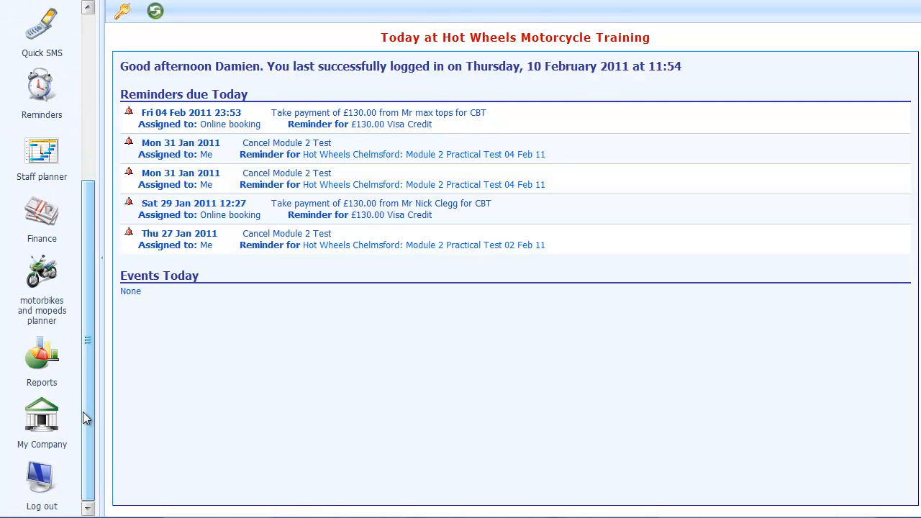
pyautogui.click(34, 425)
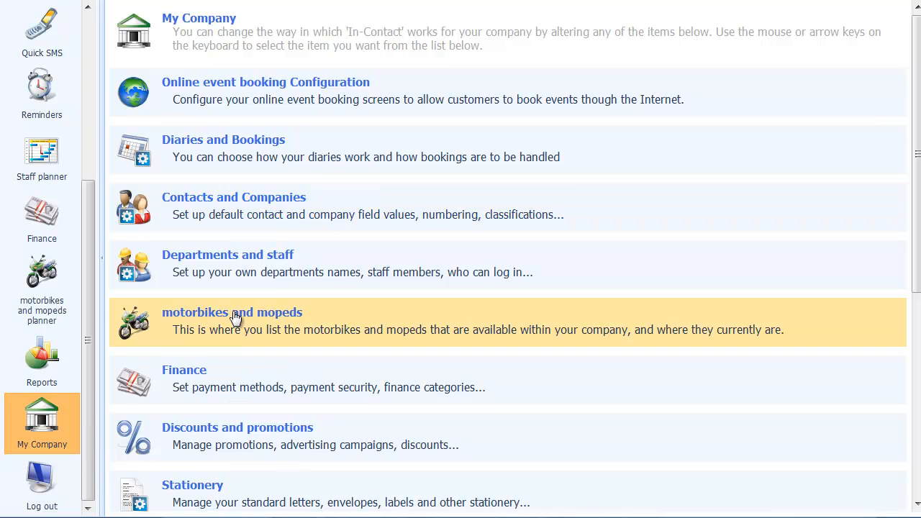
pyautogui.scroll(-3, 235, 317)
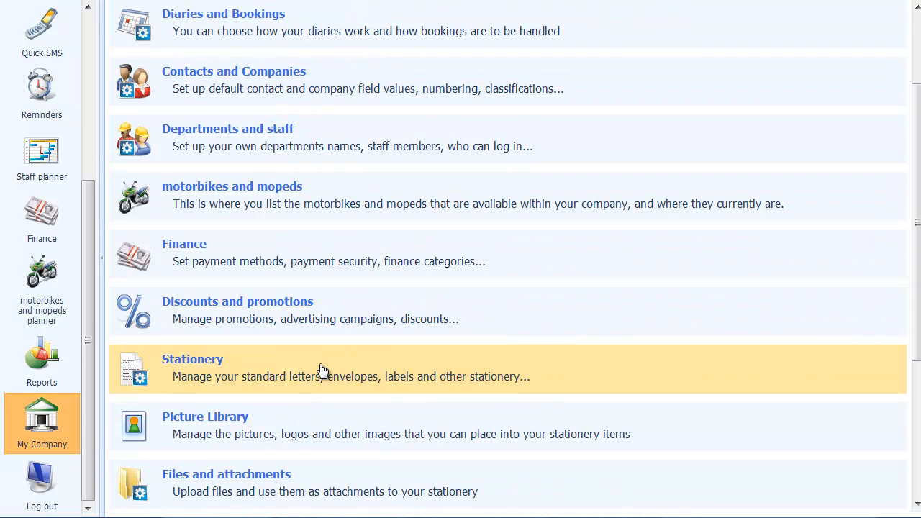
pyautogui.click(207, 377)
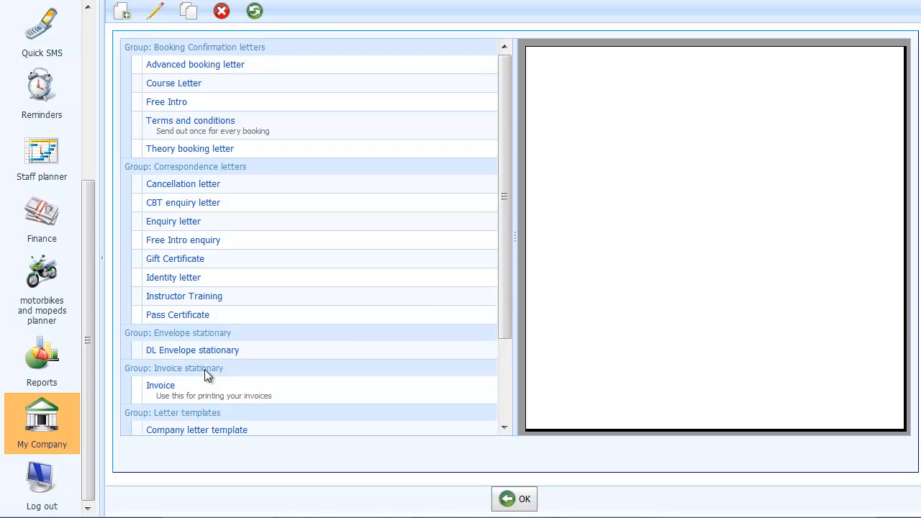
# Preview the Advanced booking letter and the Course Letter, and start a new booking confirmation letter
pyautogui.click(203, 64)
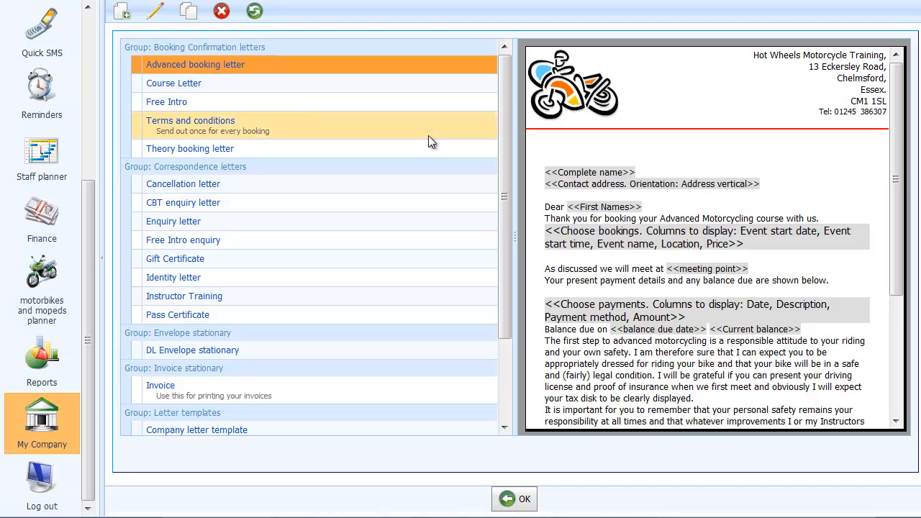
pyautogui.click(154, 86)
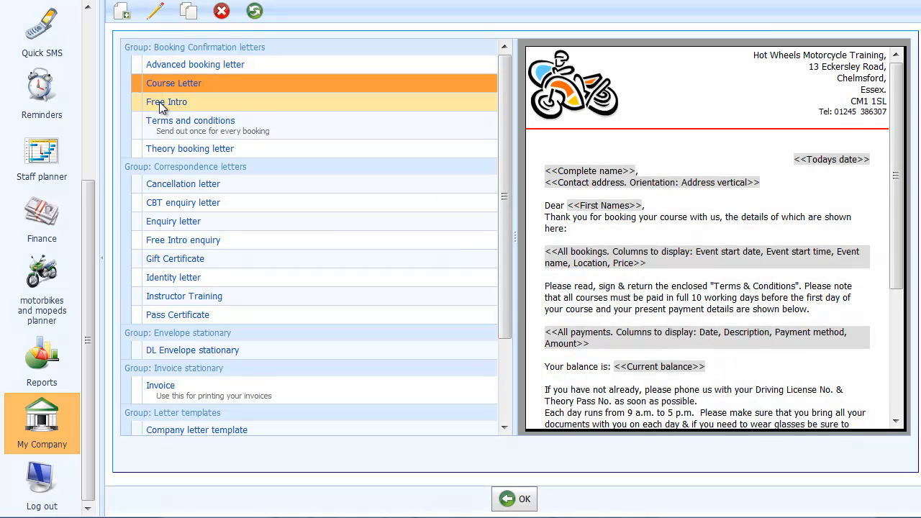
pyautogui.click(121, 13)
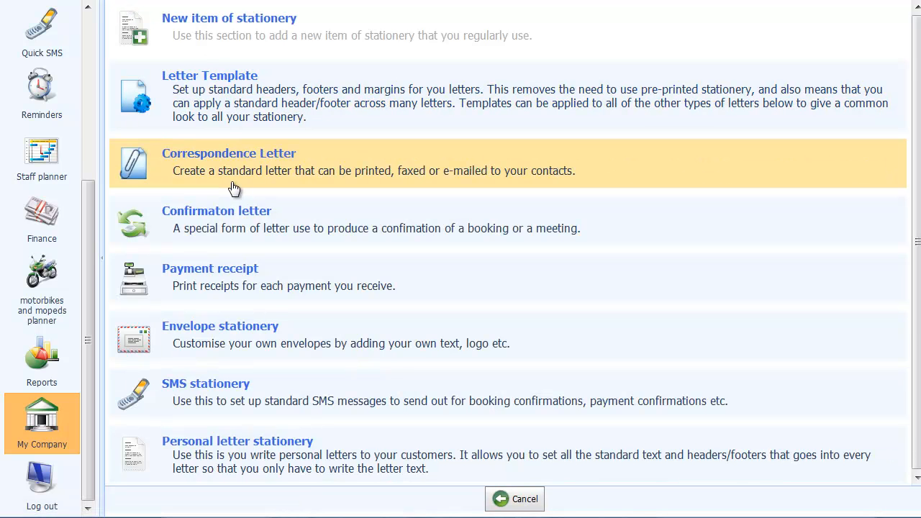
pyautogui.click(285, 229)
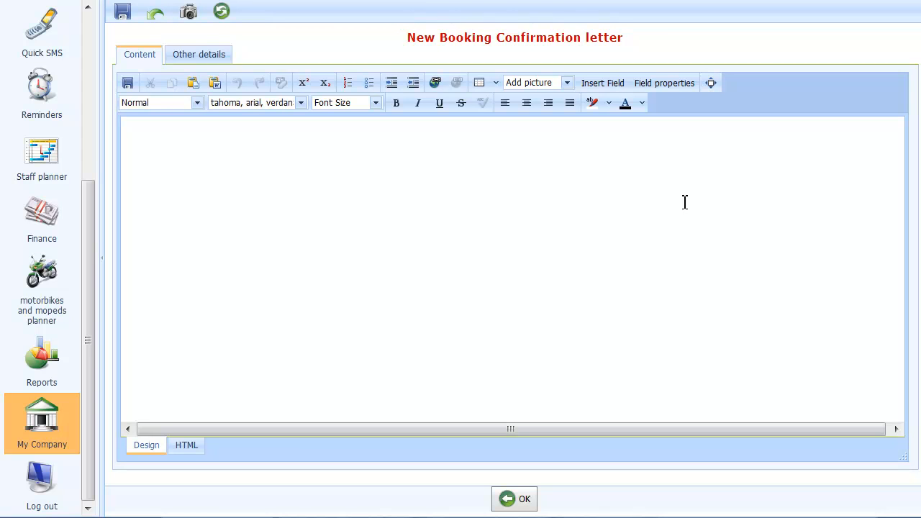
# Insert the Todays date field at the start of the letter and begin a new line below it
pyautogui.click(601, 83)
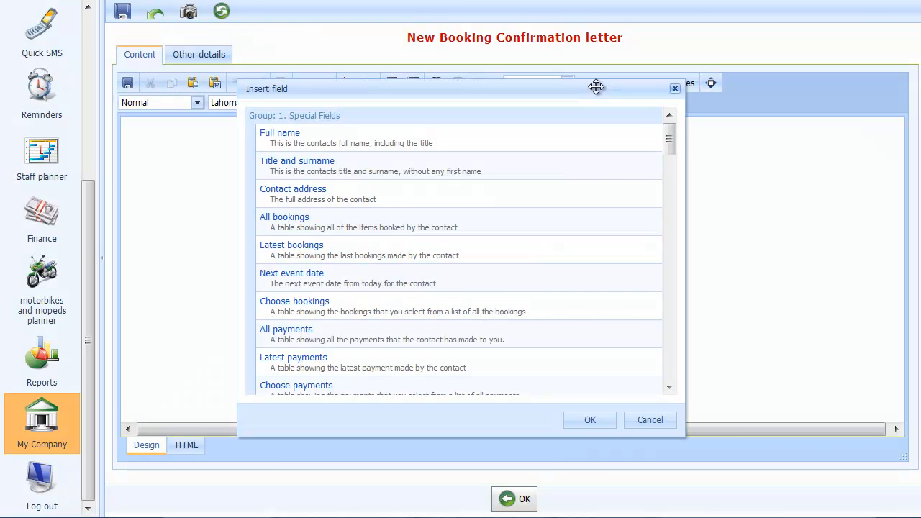
pyautogui.moveTo(670, 140); pyautogui.dragTo(669, 181)
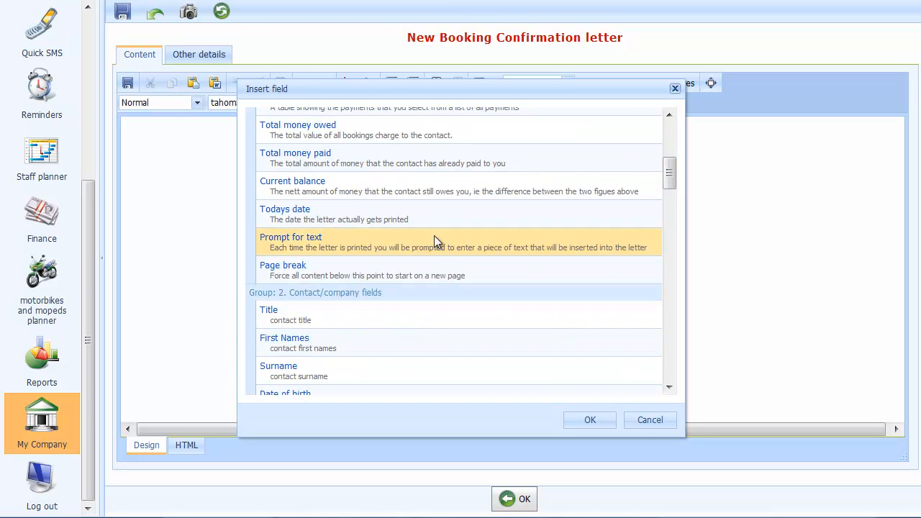
pyautogui.doubleClick(373, 216)
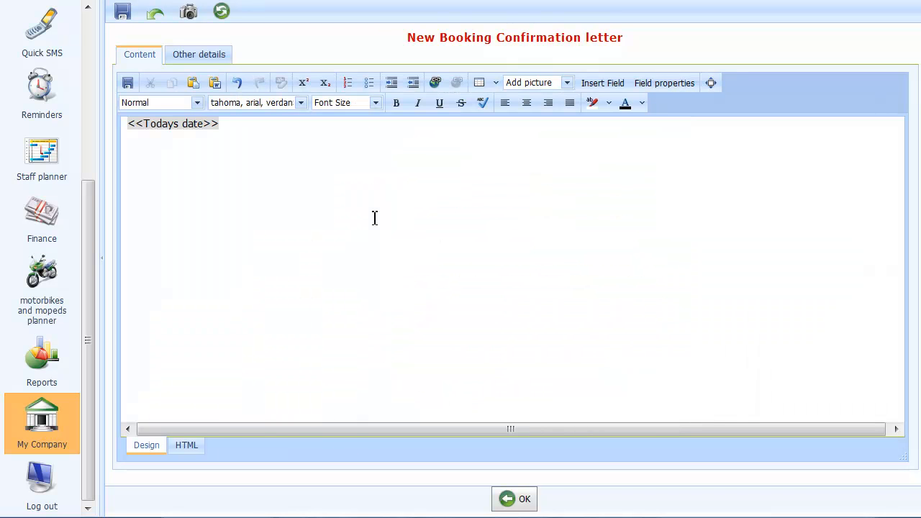
pyautogui.press('Return')
# Insert the Full name field below the date, with the Contact address field on the line beneath it
pyautogui.click(594, 92)
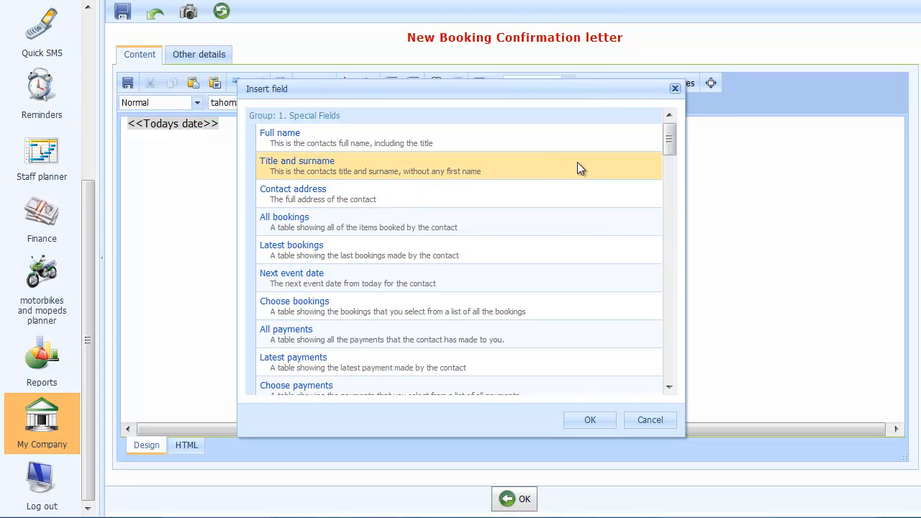
pyautogui.doubleClick(490, 144)
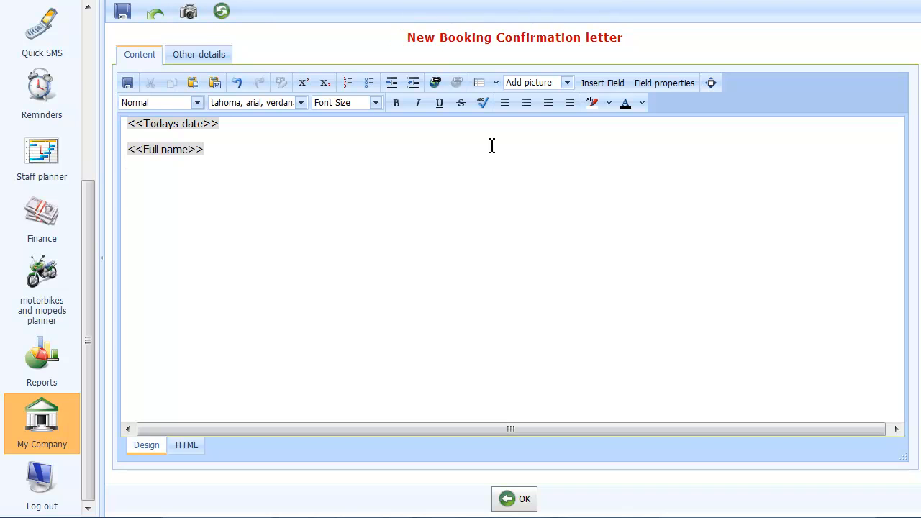
pyautogui.click(599, 81)
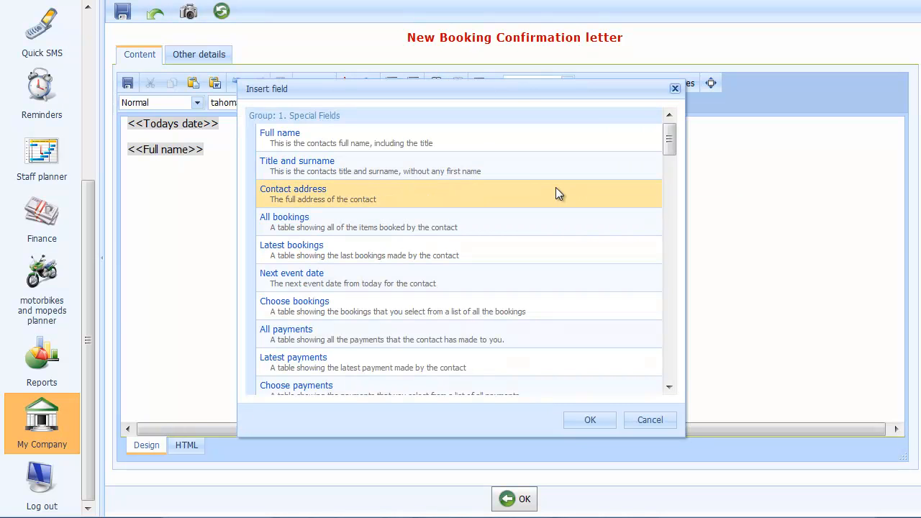
pyautogui.doubleClick(556, 188)
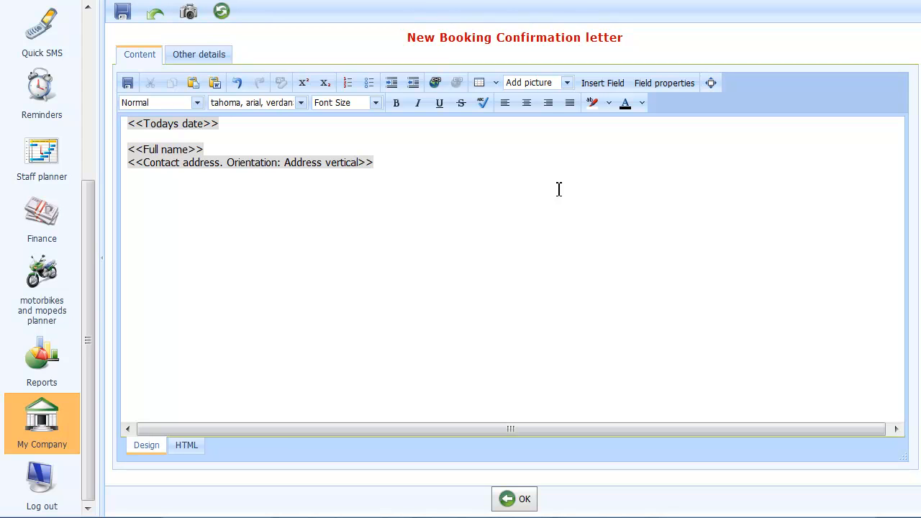
# Add the greeting "Dear" below the address, followed by the contact's First Names field
pyautogui.write('Dear')
pyautogui.click(600, 91)
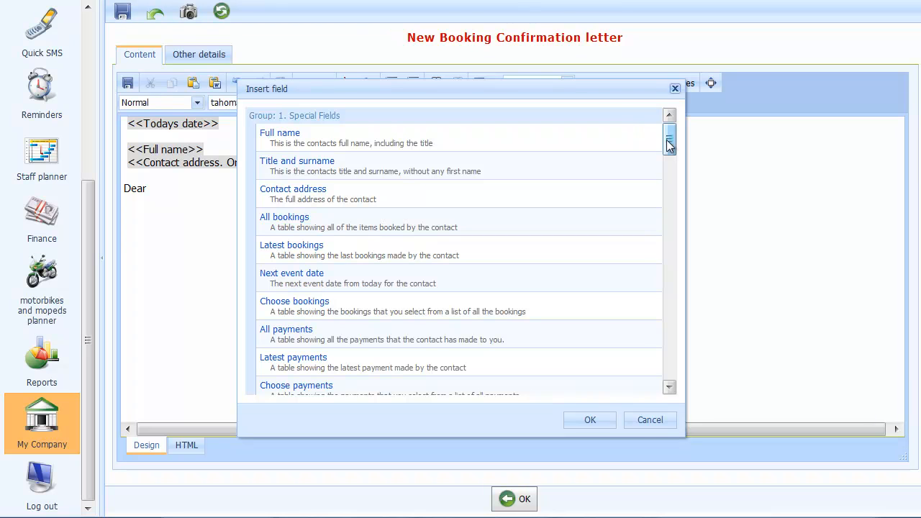
pyautogui.moveTo(668, 144); pyautogui.dragTo(675, 208)
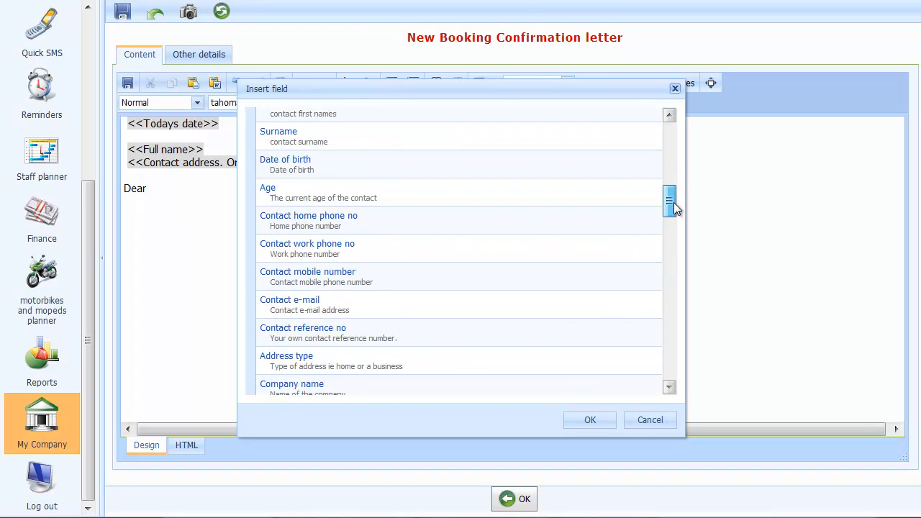
pyautogui.click(668, 387)
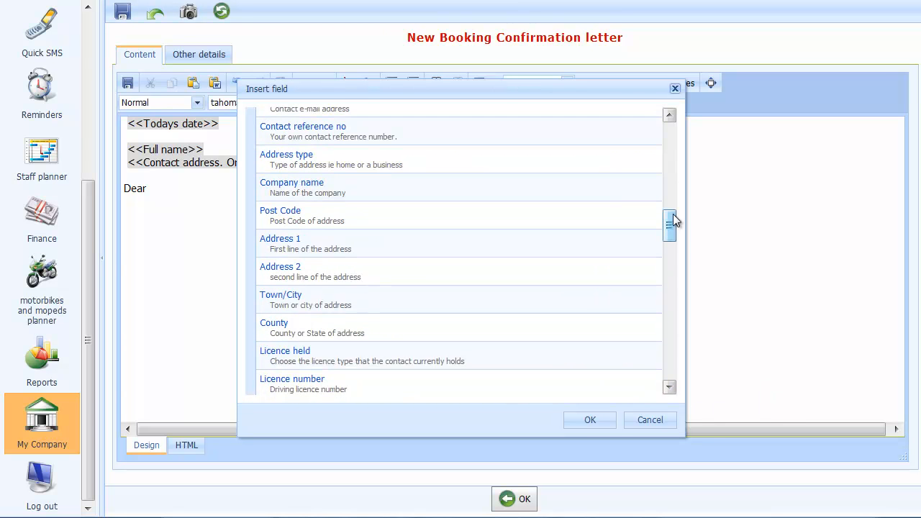
pyautogui.click(669, 117)
pyautogui.click(669, 116)
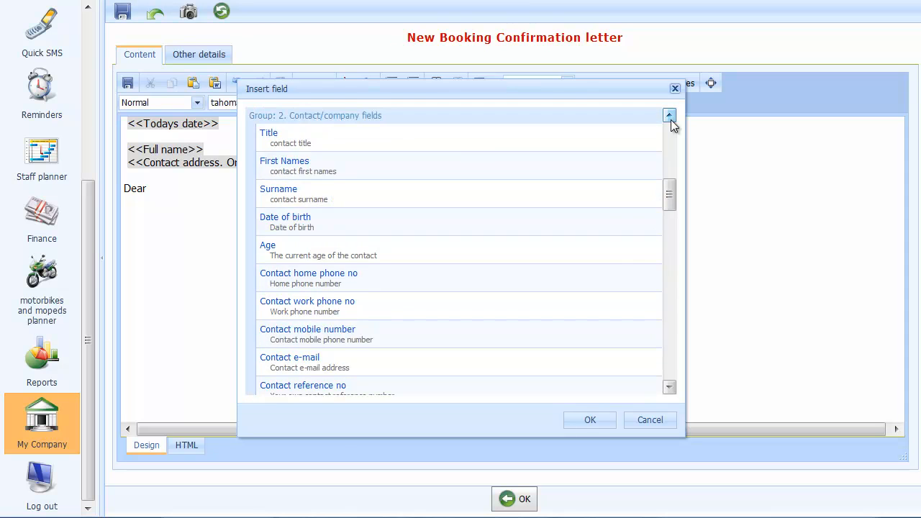
pyautogui.doubleClick(440, 168)
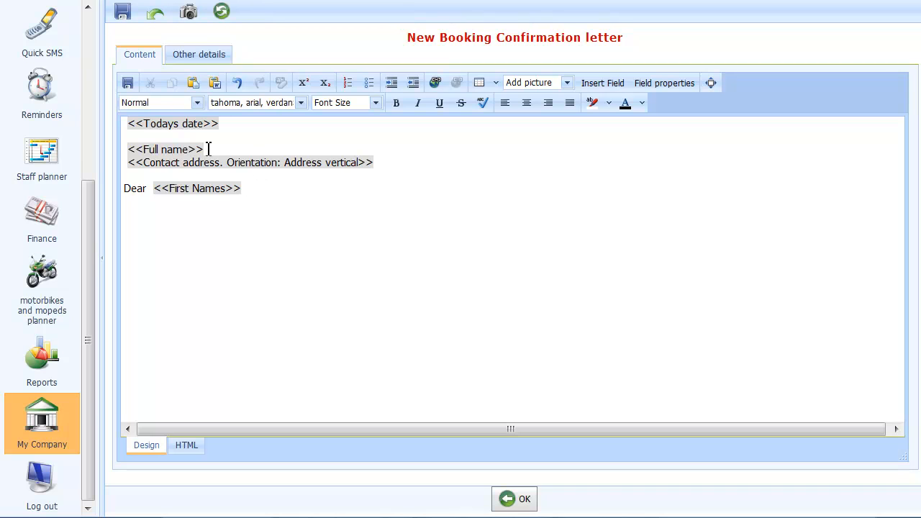
# Remove the leading spaces before the Todays date, Full name and Contact address fields so they align with the margin
pyautogui.click(126, 130)
pyautogui.hotkey('shift', 'End')
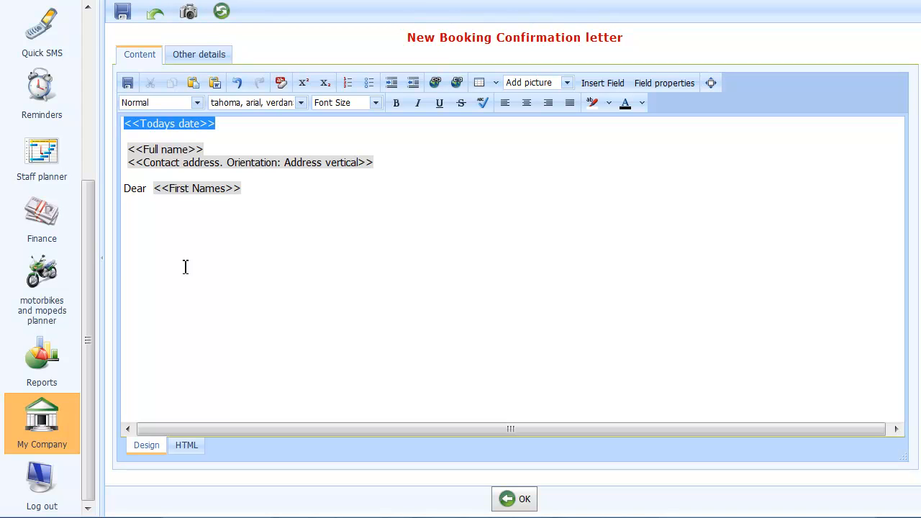
pyautogui.click(232, 126)
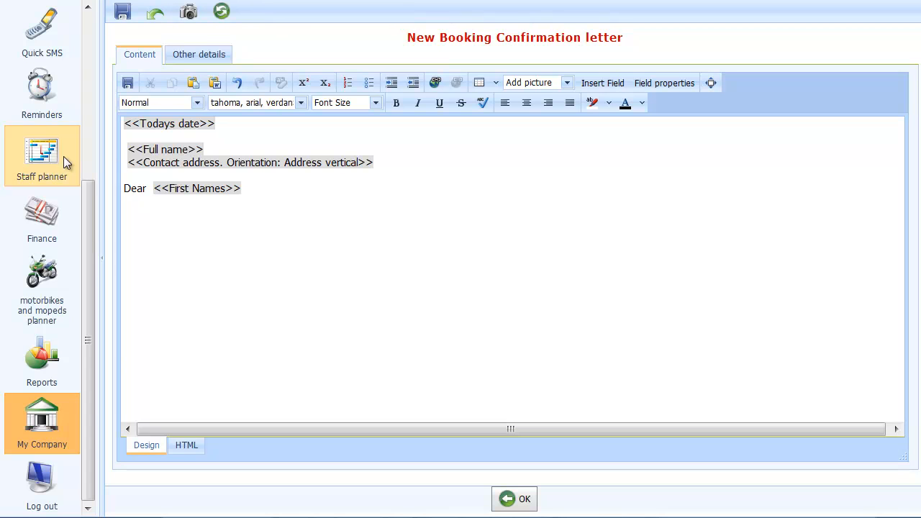
pyautogui.click(129, 151)
pyautogui.press('Left')
pyautogui.press('Delete')
pyautogui.press('Right')
pyautogui.press('Right')
pyautogui.press('Delete')
pyautogui.hotkey('shift', 'End')
# Remove the extra space after "Dear" and place a comma directly after the First Names field
pyautogui.click(142, 157)
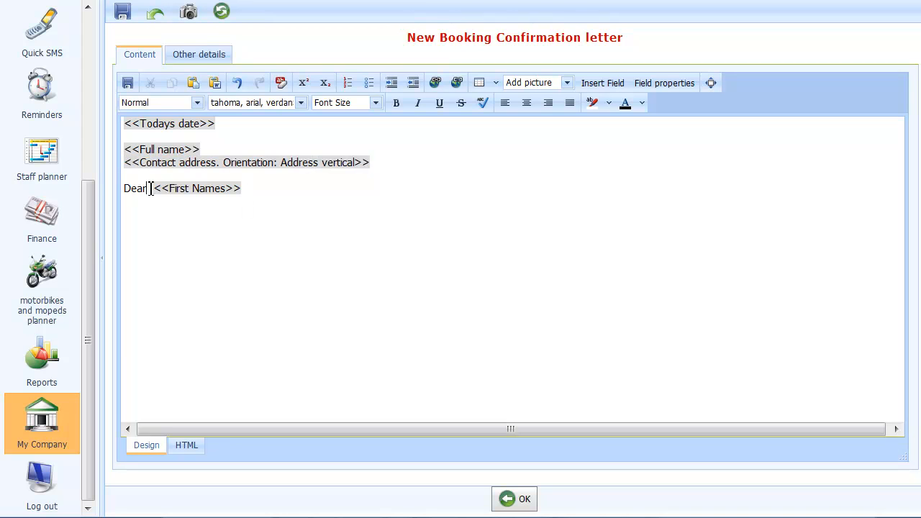
pyautogui.press('Delete')
pyautogui.click(248, 192)
pyautogui.write(',')
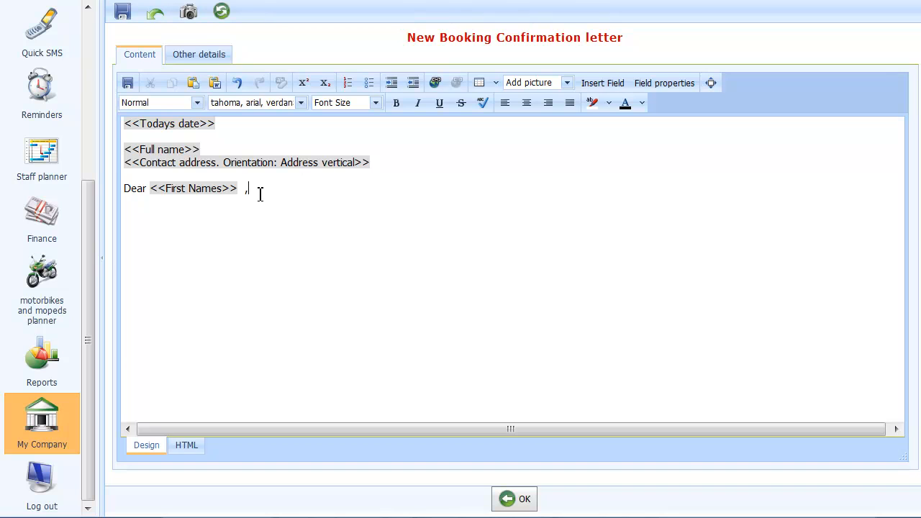
pyautogui.press('BackSpace')
pyautogui.press('BackSpace')
pyautogui.click(262, 188)
# Write "Thank you for booking a CBT with us, the details of which are here:" below the greeting, followed by a blank line
pyautogui.press('Return')
pyautogui.write('Thankyou for booking')
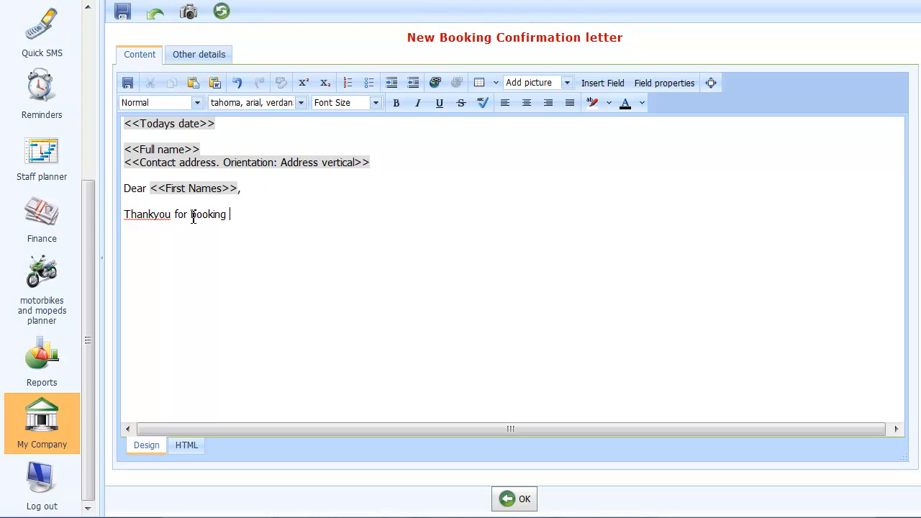
pyautogui.click(152, 214)
pyautogui.write('a ')
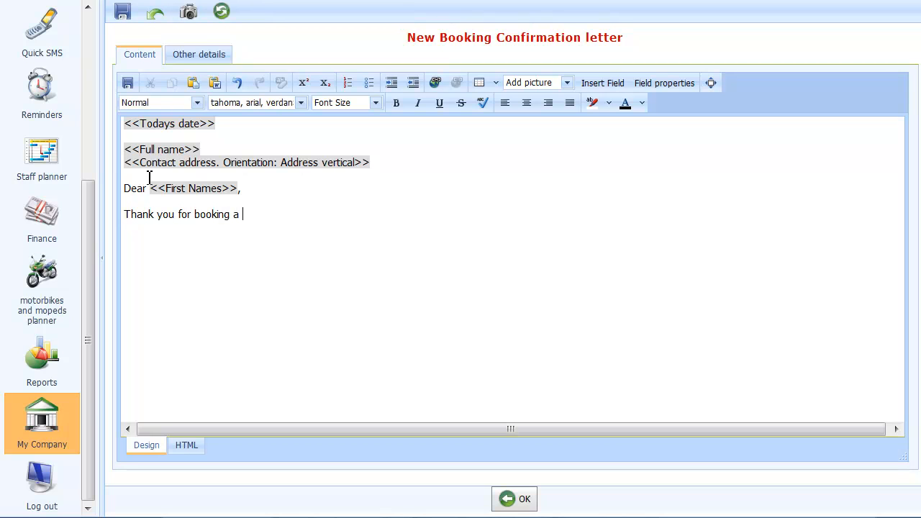
pyautogui.write('CBT with us.')
pyautogui.press('BackSpace')
pyautogui.write(', the detail')
pyautogui.write('s ')
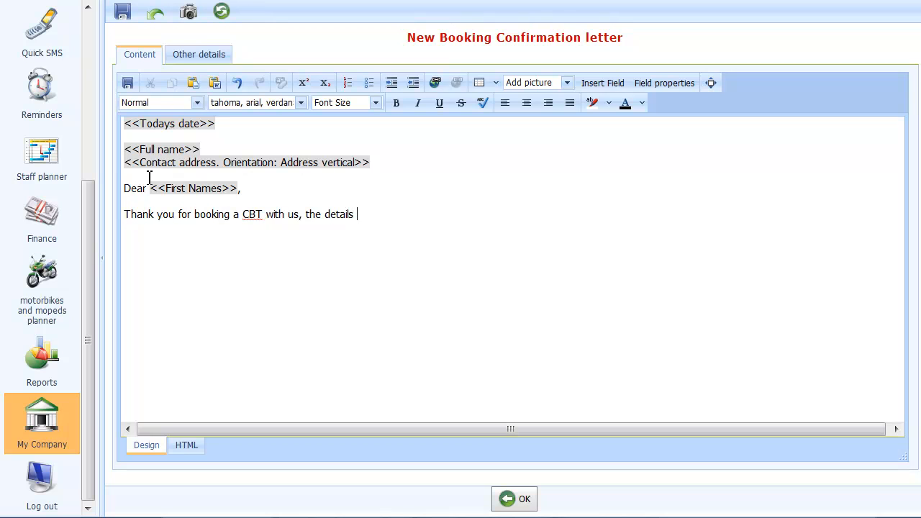
pyautogui.write('of which are here:')
pyautogui.press('Return')
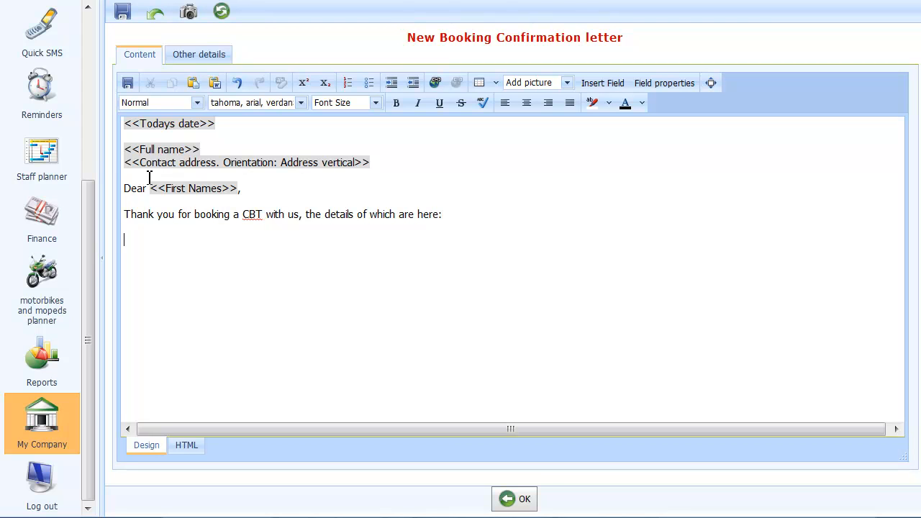
# Insert the All bookings field below the opening sentence and delete the surplus blank line above it
pyautogui.click(617, 90)
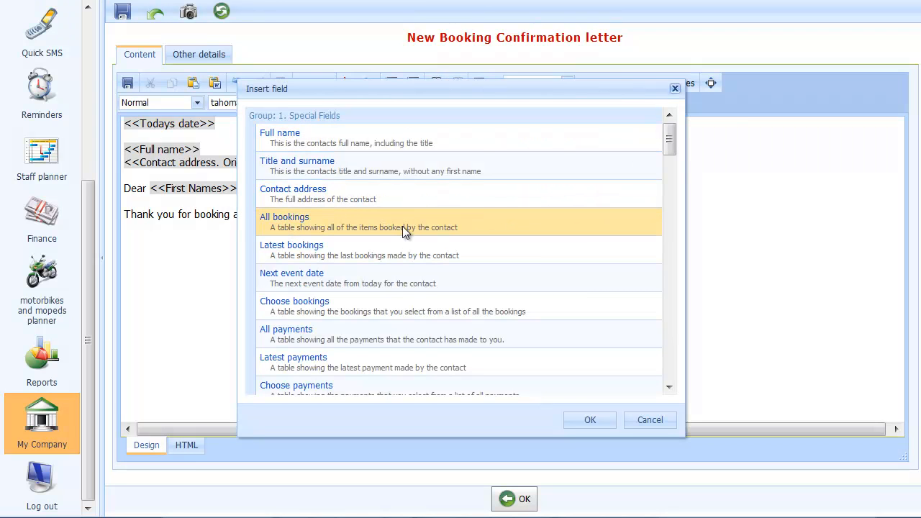
pyautogui.doubleClick(308, 226)
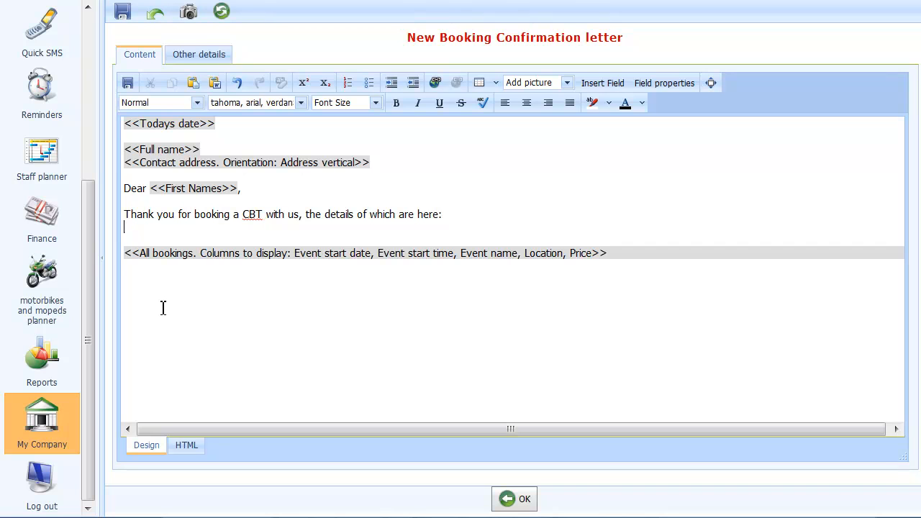
pyautogui.press('BackSpace')
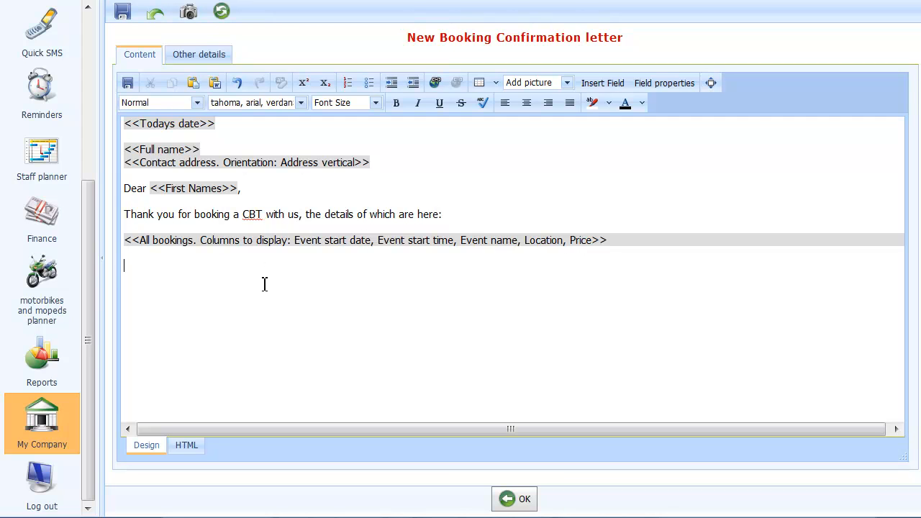
# Add the line "Your payments are:" below the bookings field and insert the All payments field beneath it
pyautogui.write('Your payments are:')
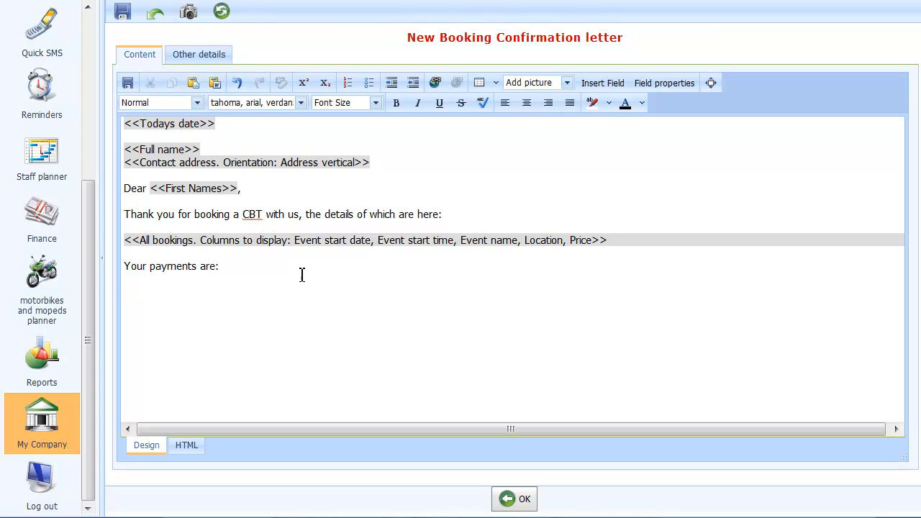
pyautogui.click(609, 84)
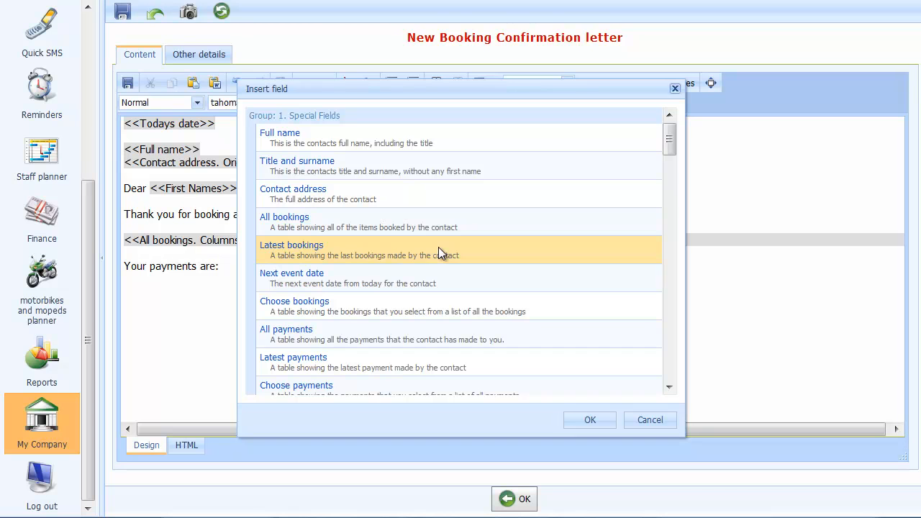
pyautogui.doubleClick(423, 343)
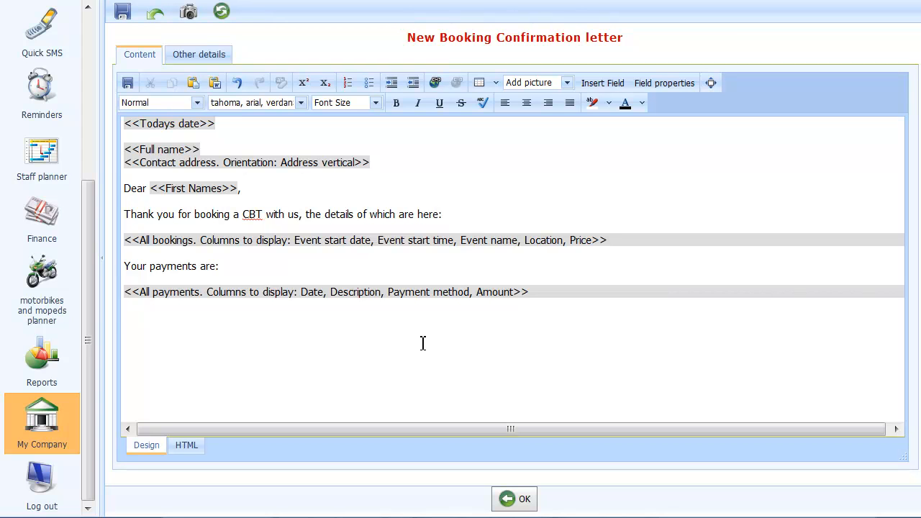
# Add the line "Your balance is:" below the payments field and insert the Current balance field after it
pyautogui.write('Your balance is:')
pyautogui.click(588, 93)
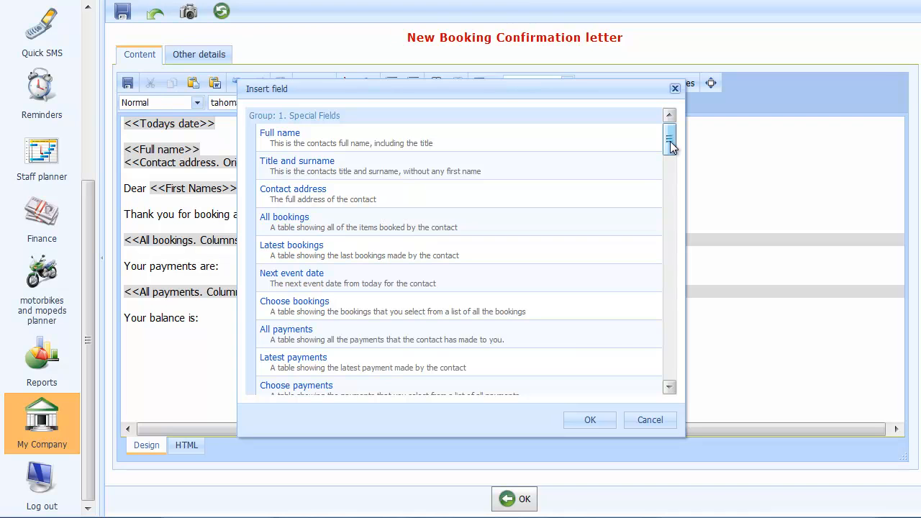
pyautogui.moveTo(670, 144); pyautogui.dragTo(669, 162)
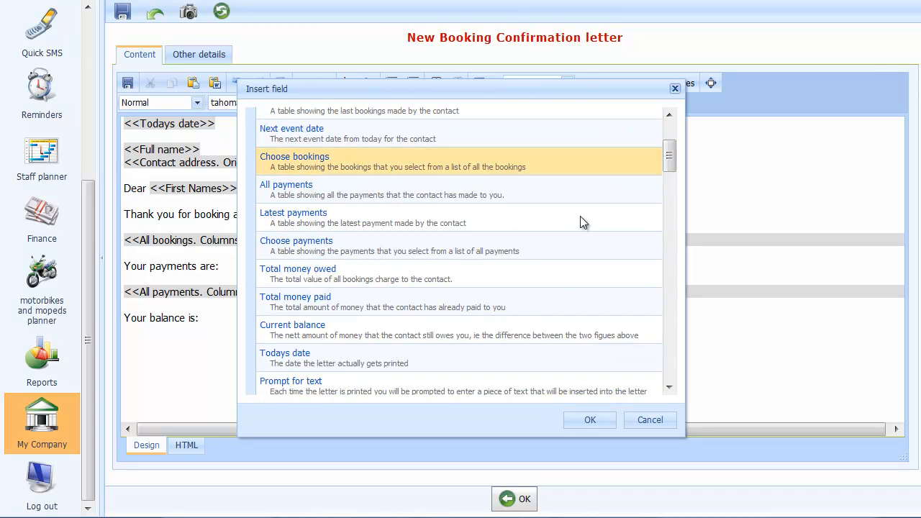
pyautogui.doubleClick(387, 336)
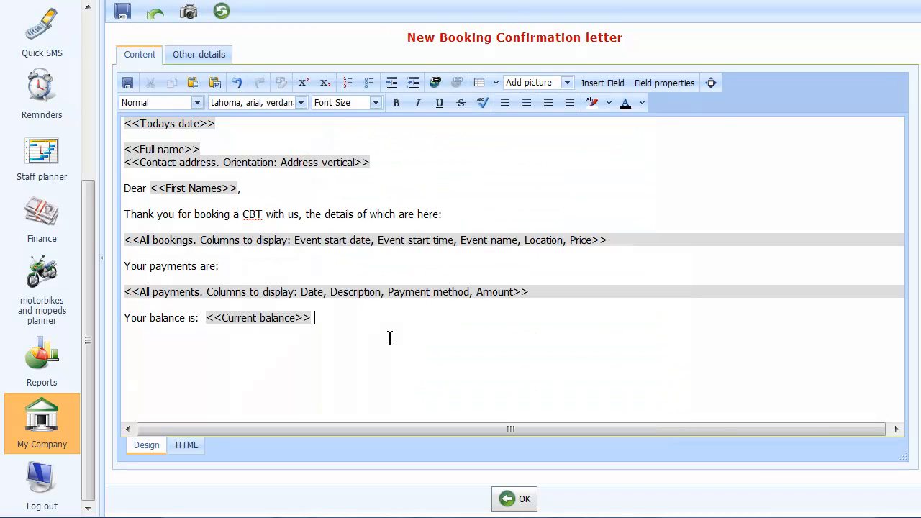
# Below the balance, write "Please make sure the balance is paid 5 days before the start date of the course. Also, please bring with you your driving license."
pyautogui.press('Return')
pyautogui.write('Please make sure the balance is paid 5 days before th')
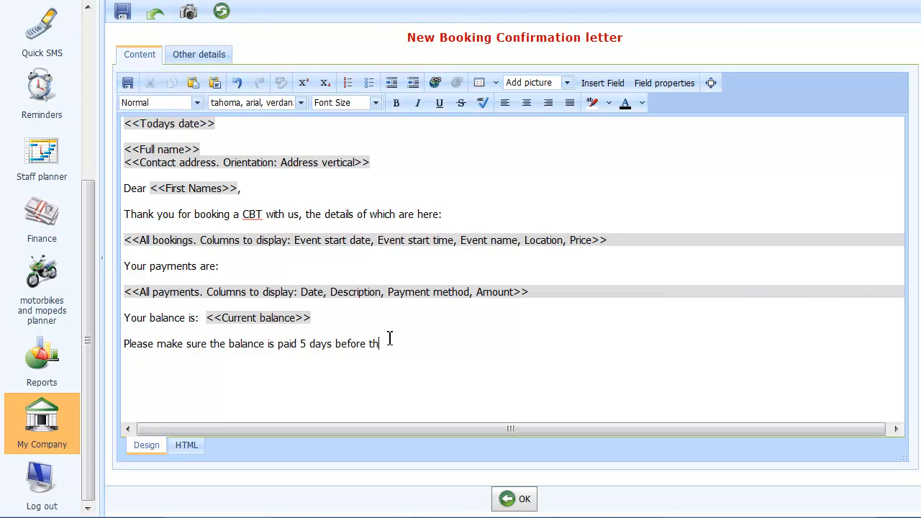
pyautogui.write('e start date of the course. Al')
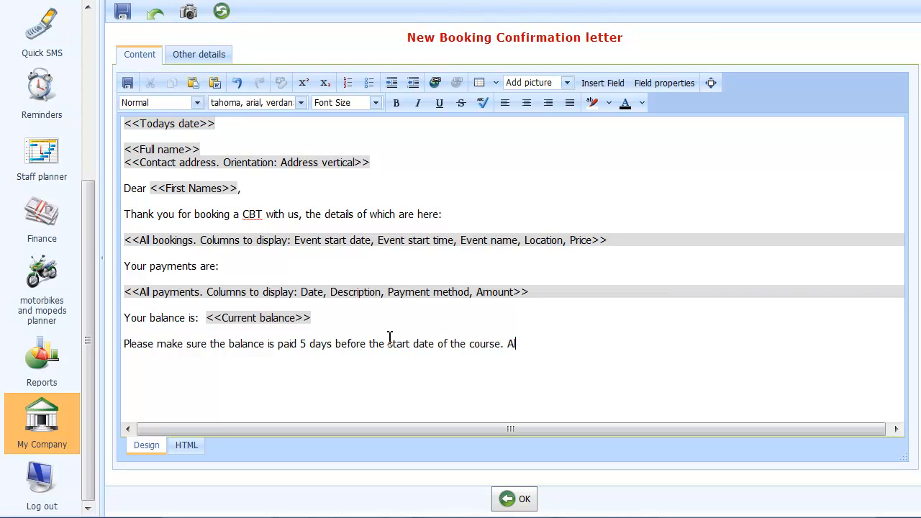
pyautogui.write('so, please bring with you')
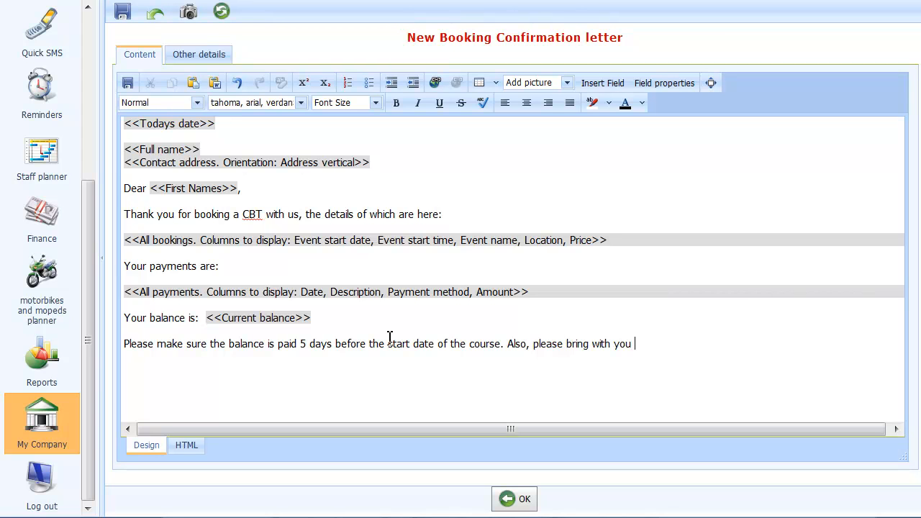
pyautogui.write(' your driving license.  ')
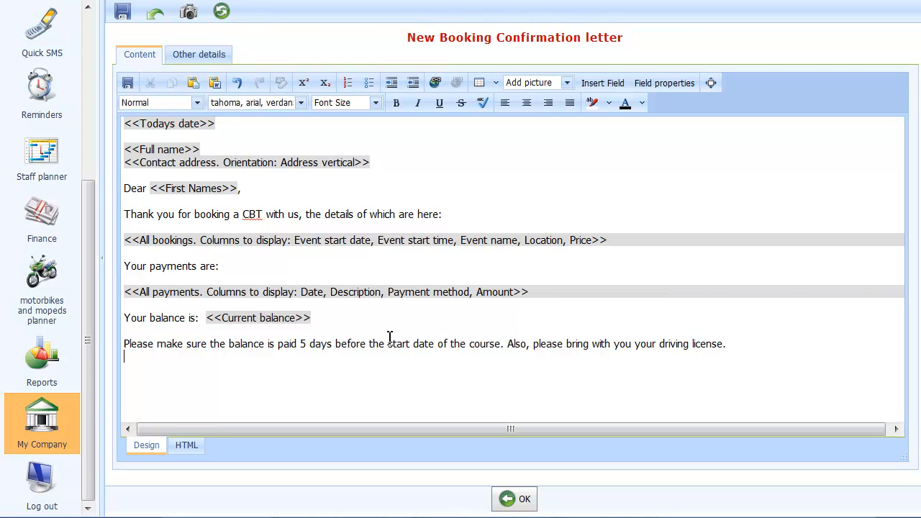
# Add the closing "Your sincerely," below the paragraph and insert the Your complete name field beneath it
pyautogui.write('Your sincerely,')
pyautogui.press('Return')
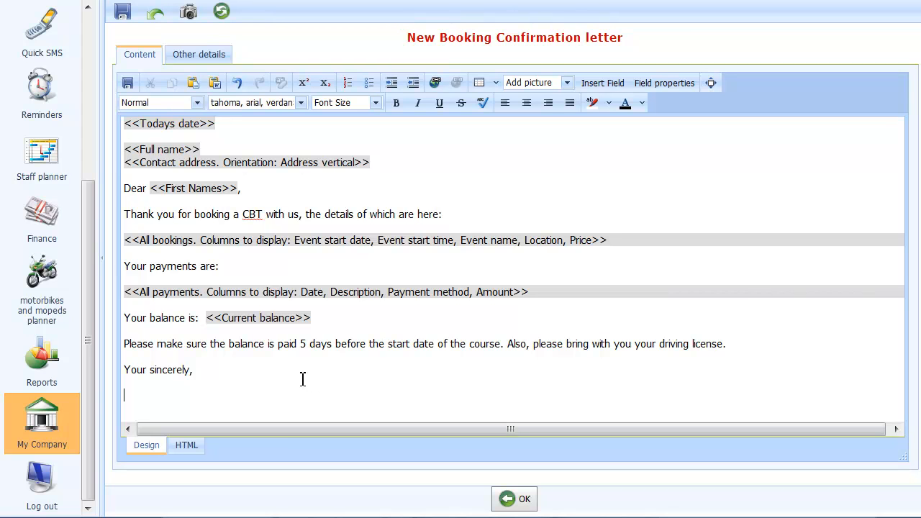
pyautogui.click(596, 85)
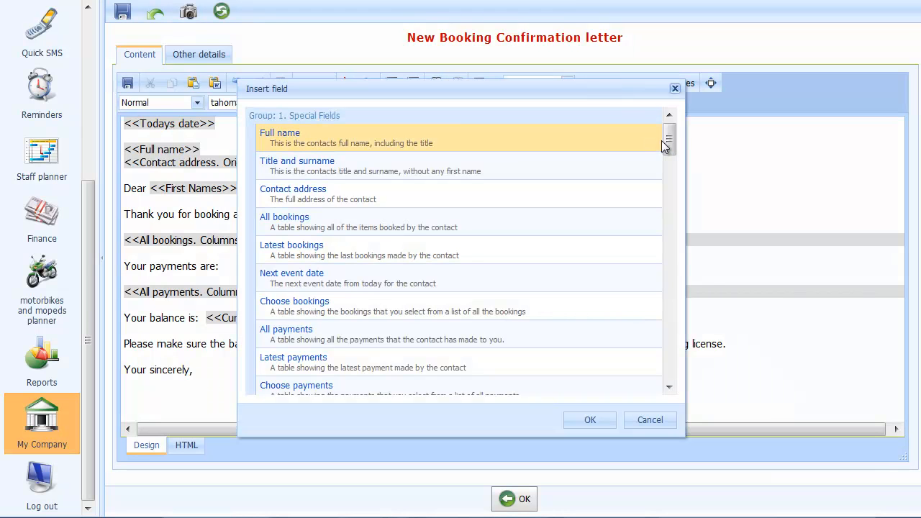
pyautogui.moveTo(673, 137); pyautogui.dragTo(677, 357)
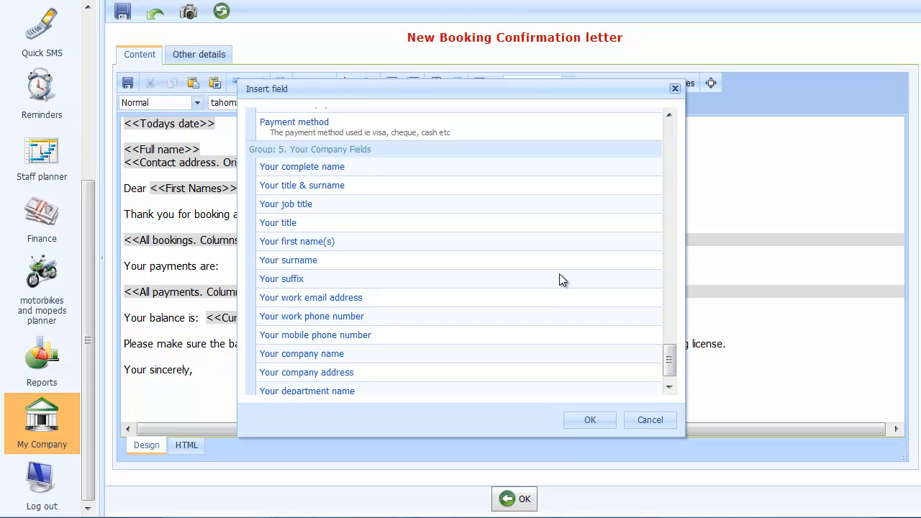
pyautogui.doubleClick(412, 166)
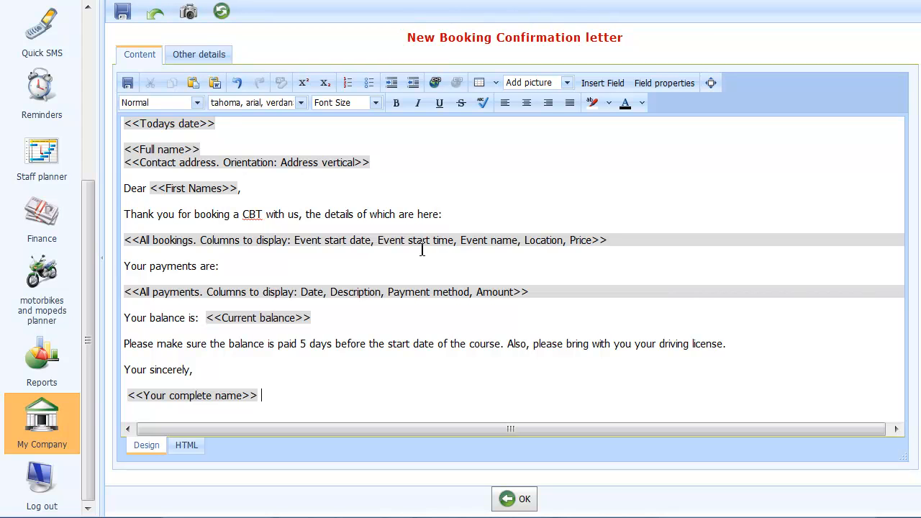
# Add ", Hot Wheels Motorcycle Training" after the Your complete name field, with each word of the company name capitalised
pyautogui.write(',')
pyautogui.write('hot Wheels Motor')
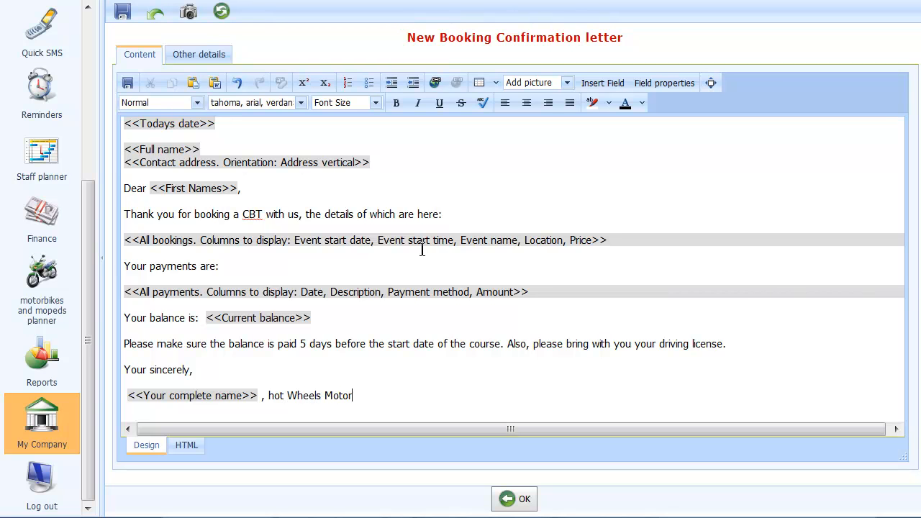
pyautogui.write('cycle training')
pyautogui.press('Left')
pyautogui.press('Left')
pyautogui.press('BackSpace')
pyautogui.write('T')
pyautogui.press('Left')
pyautogui.press('Left')
pyautogui.press('Left')
pyautogui.press('Left')
pyautogui.press('Left')
pyautogui.press('Left')
pyautogui.press('Left')
pyautogui.press('Left')
pyautogui.press('Left')
pyautogui.press('Left')
pyautogui.press('Left')
pyautogui.press('Left')
pyautogui.press('Left')
pyautogui.press('Left')
pyautogui.press('Left')
pyautogui.press('Left')
pyautogui.press('Left')
pyautogui.press('Left')
pyautogui.press('Left')
pyautogui.press('Left')
pyautogui.press('Left')
pyautogui.press('BackSpace')
pyautogui.write('H')
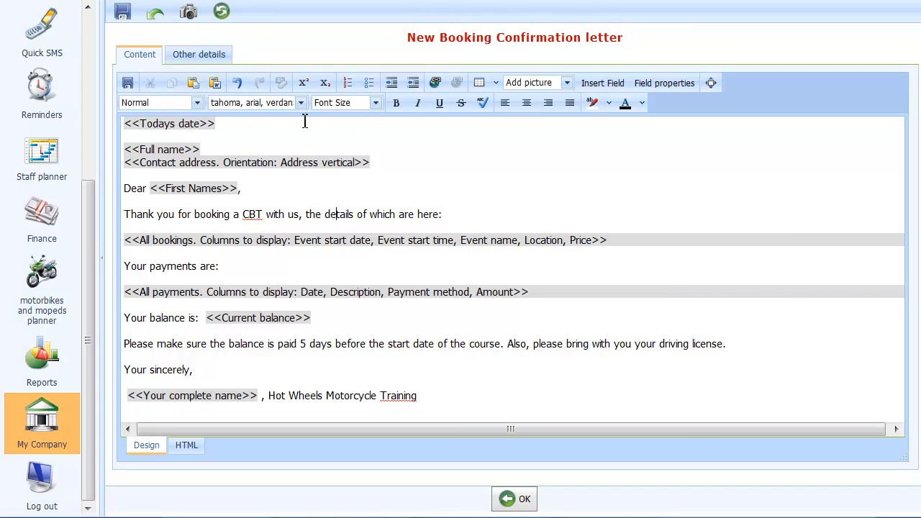
# Rename the letter "CBT Booking Confirmation letter", save it and view it in the list of letters
pyautogui.click(199, 57)
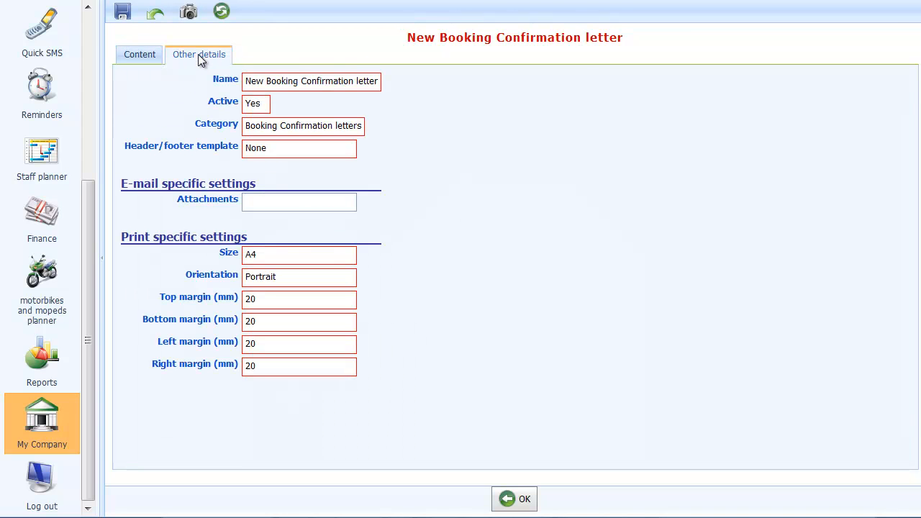
pyautogui.click(264, 84)
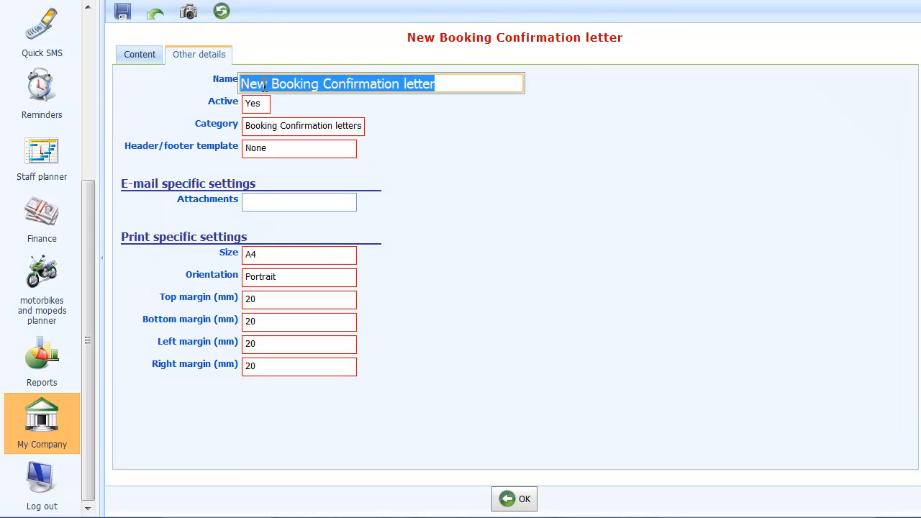
pyautogui.click(267, 85)
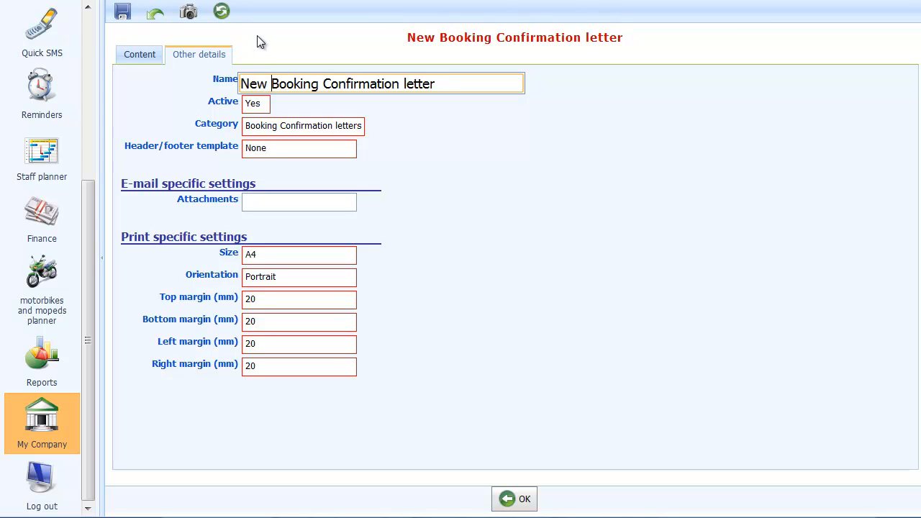
pyautogui.press('BackSpace')
pyautogui.press('BackSpace')
pyautogui.press('BackSpace')
pyautogui.press('Delete')
pyautogui.write('CBT')
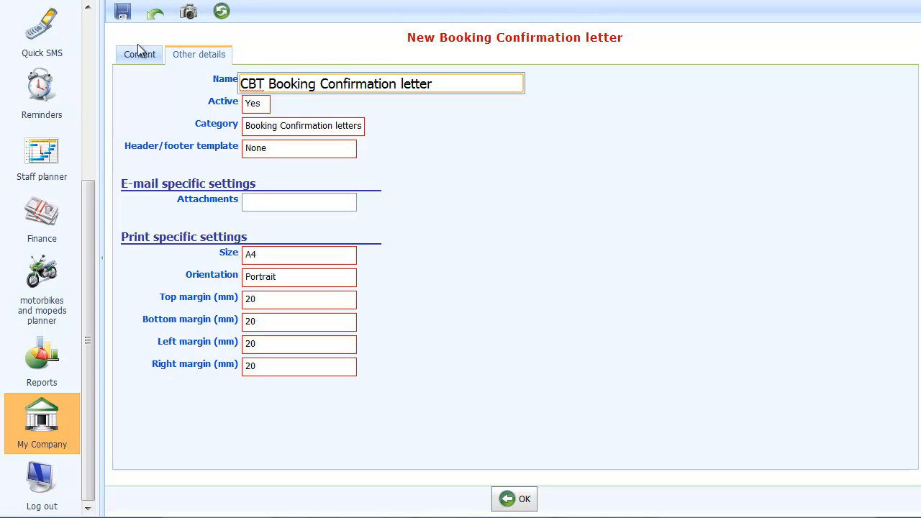
pyautogui.click(121, 15)
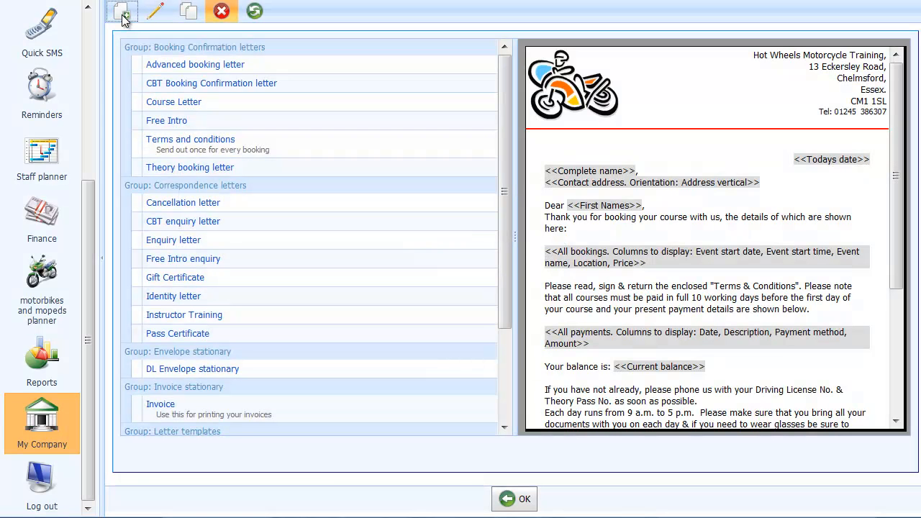
pyautogui.click(258, 84)
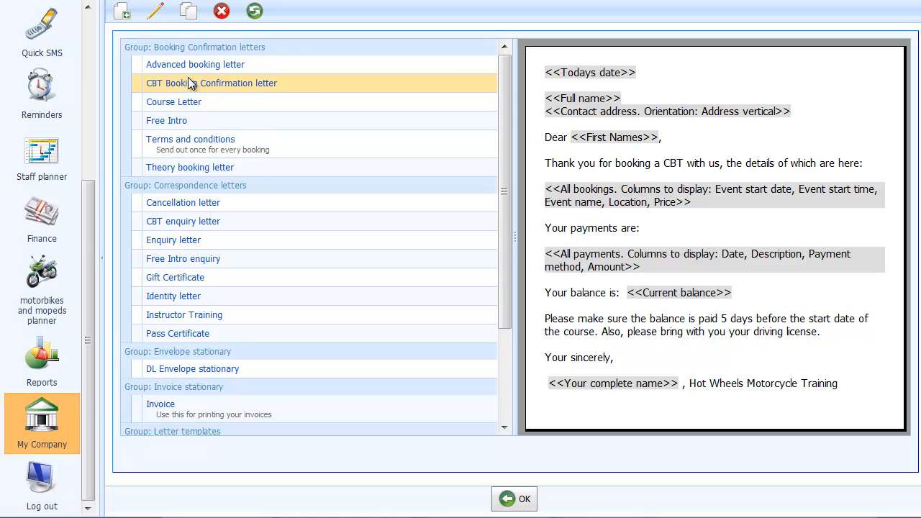
# Open the record of the first contact booked on the Sat 26 Feb 2011 CBT event in the diary
pyautogui.moveTo(83, 238); pyautogui.dragTo(75, 53)
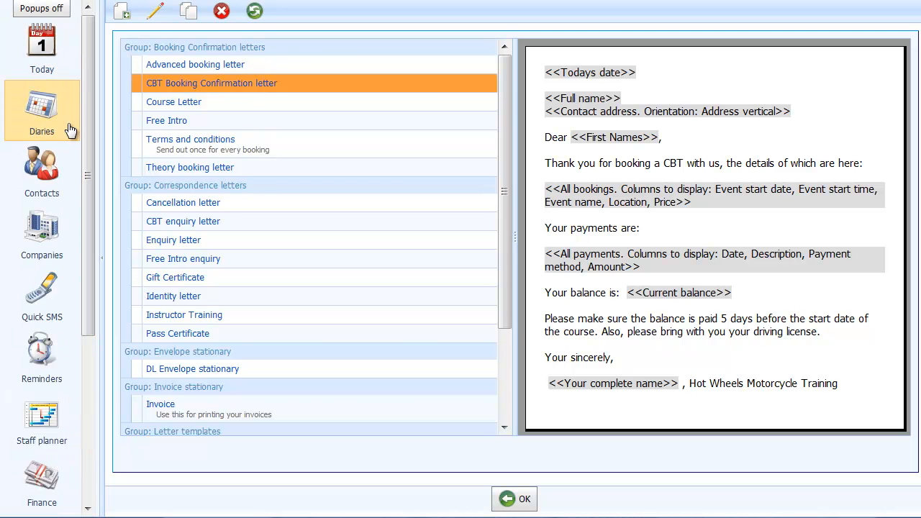
pyautogui.click(43, 136)
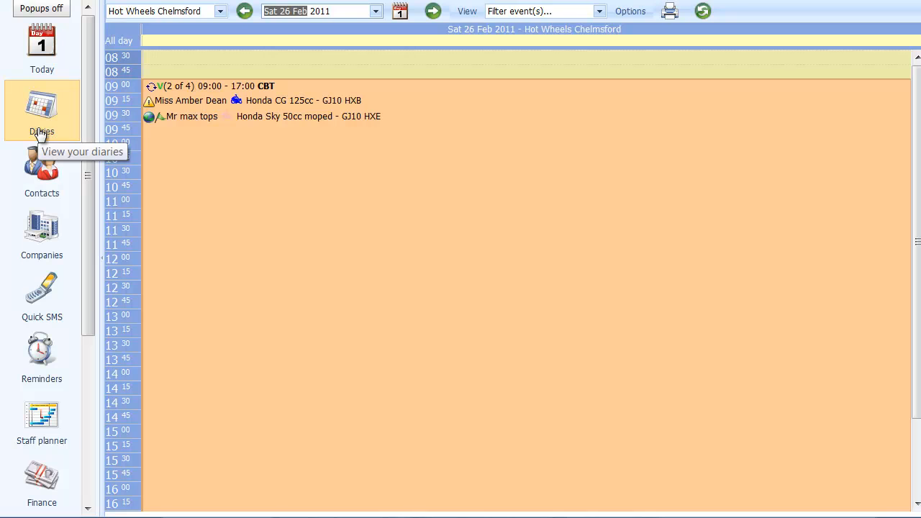
pyautogui.click(210, 107)
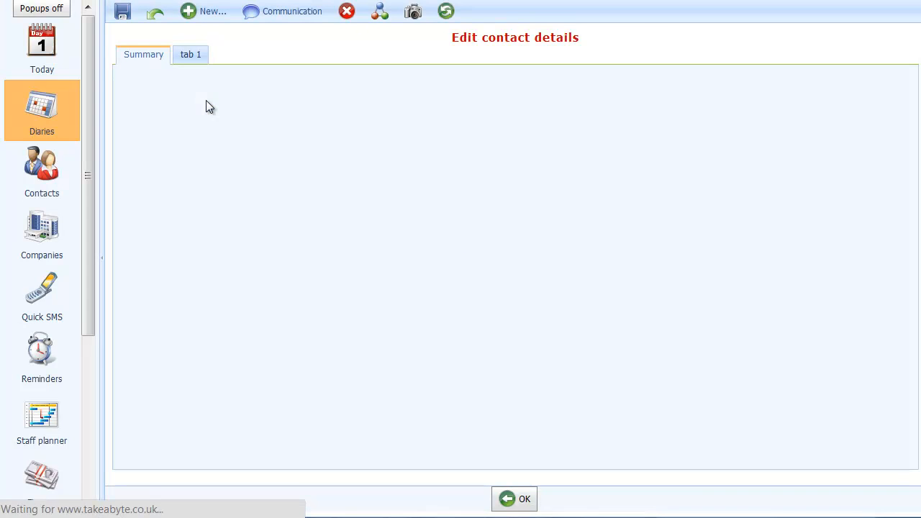
# Choose to send the contact a standard letter and preview the CBT Booking Confirmation letter with the contact's details merged in
pyautogui.click(295, 19)
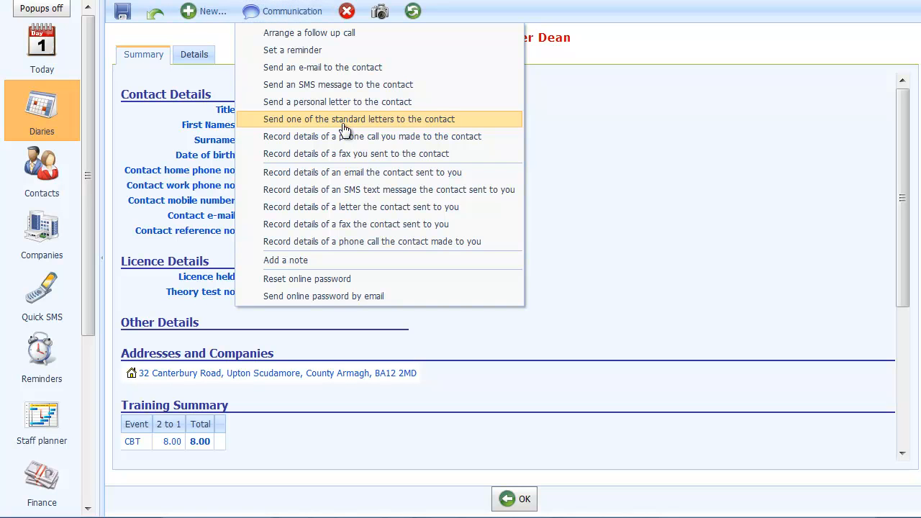
pyautogui.click(344, 119)
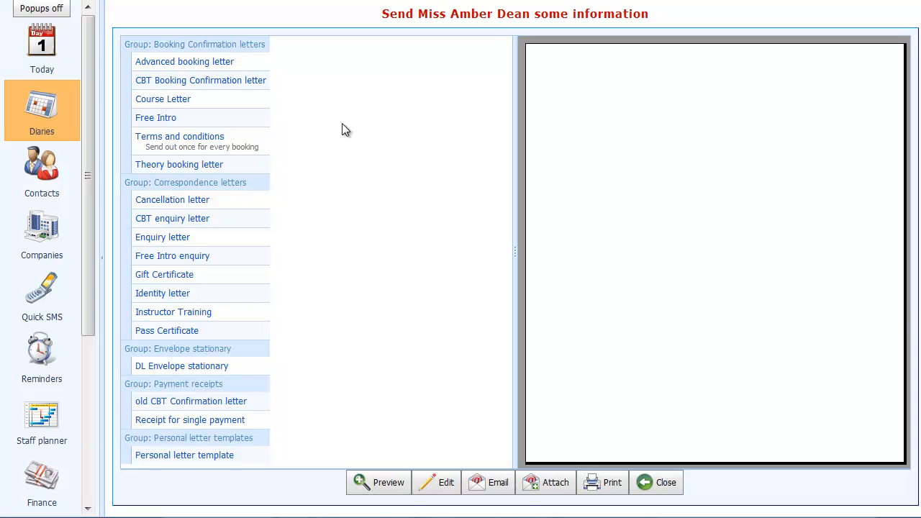
pyautogui.click(172, 83)
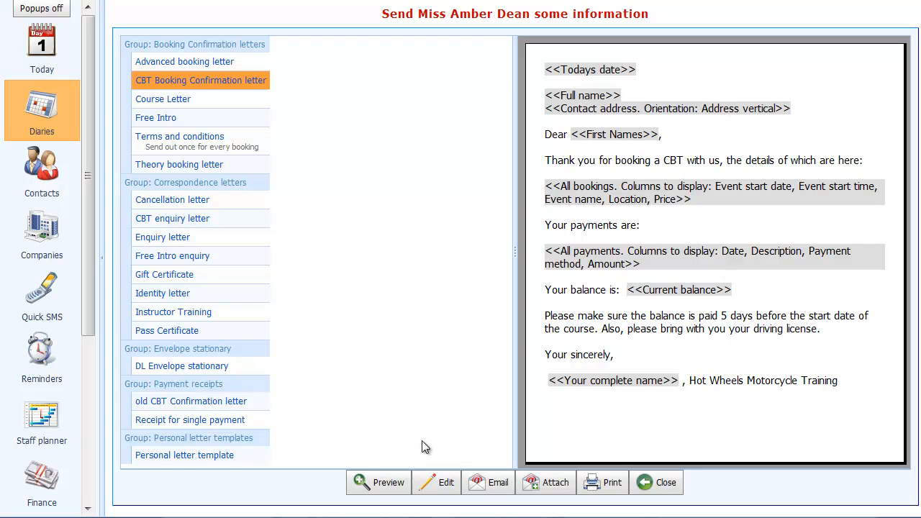
pyautogui.click(376, 486)
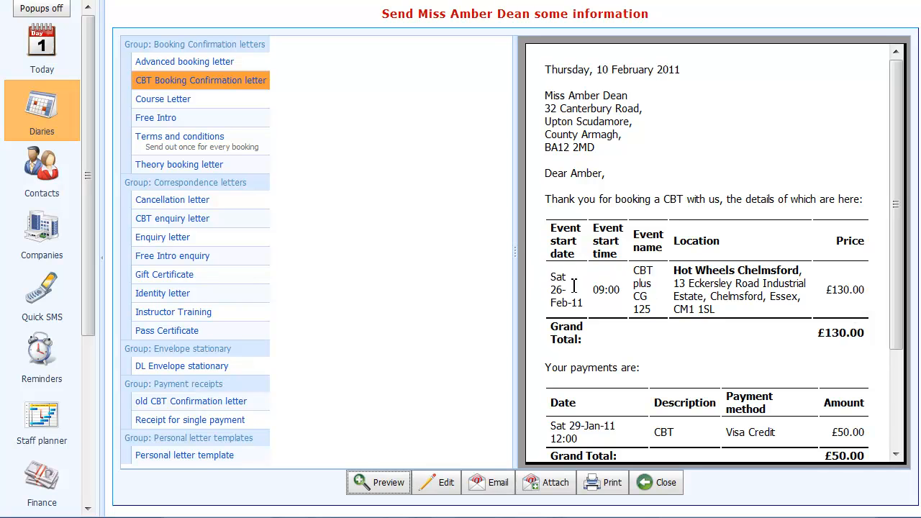
# Widen the letter preview and check the merged bookings, payments, balance and signature through to the end
pyautogui.moveTo(515, 253); pyautogui.dragTo(440, 253)
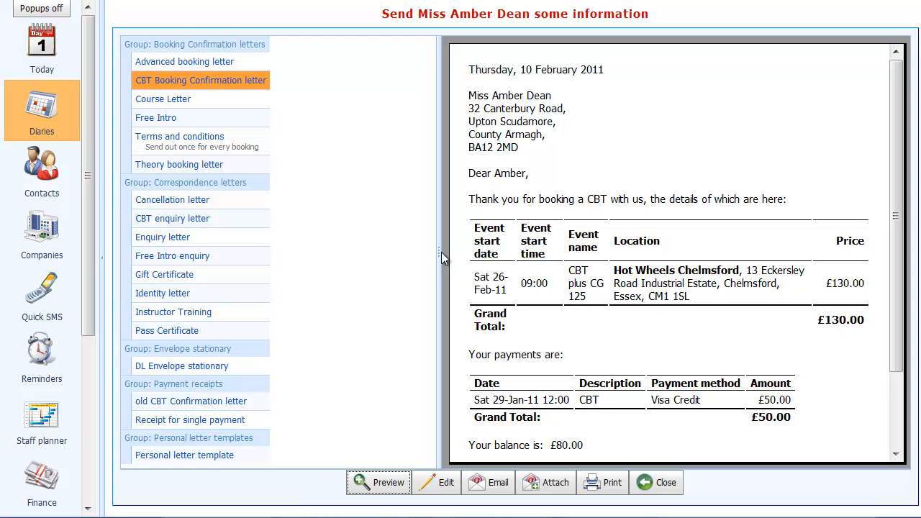
pyautogui.moveTo(436, 255); pyautogui.dragTo(407, 255)
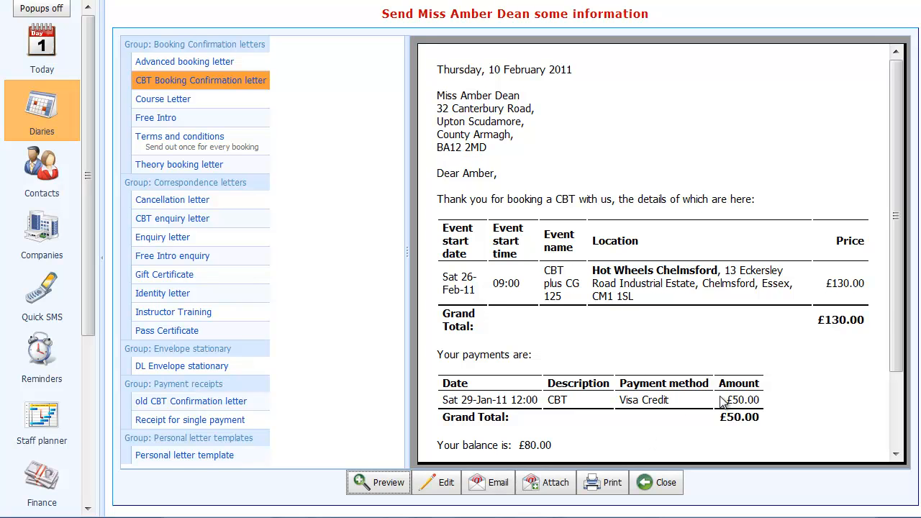
pyautogui.scroll(-2, 883, 323)
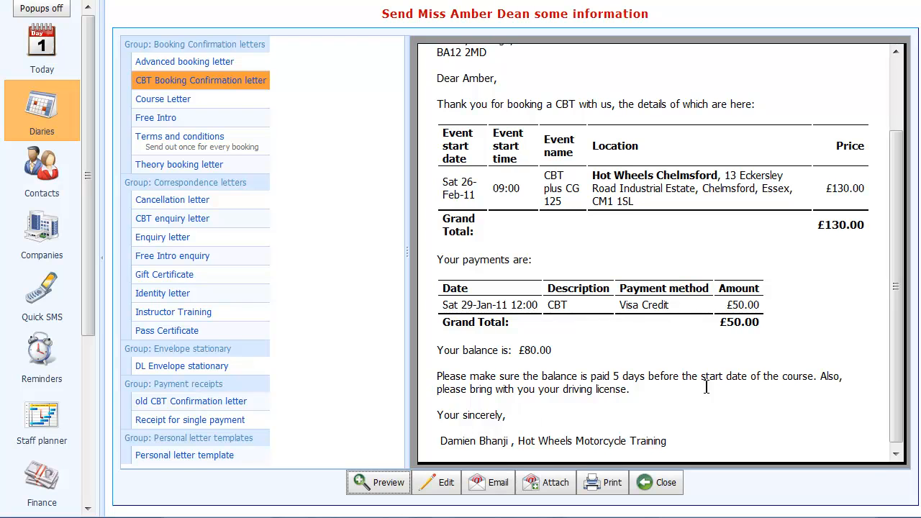
pyautogui.moveTo(898, 412); pyautogui.dragTo(898, 416)
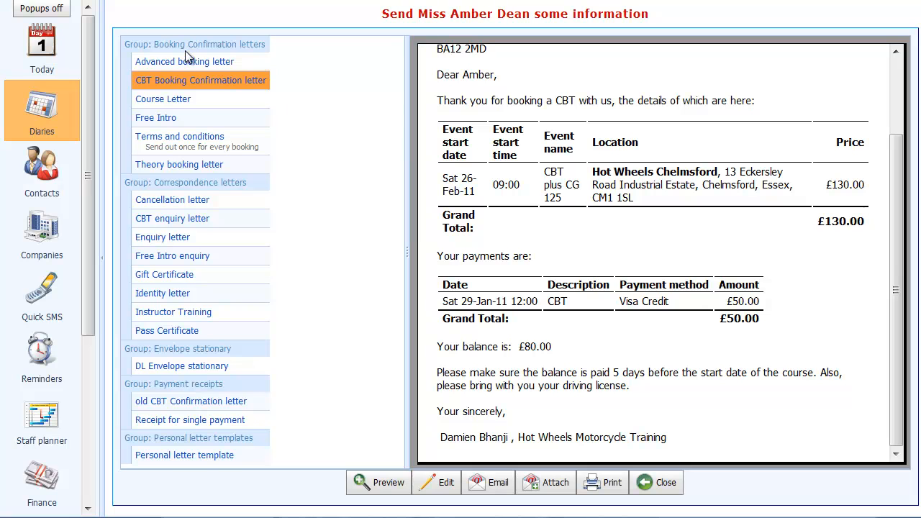
# Compare the layouts of the Advanced booking letter and Course Letter, including their letterhead, with the CBT Booking Confirmation letter
pyautogui.click(179, 62)
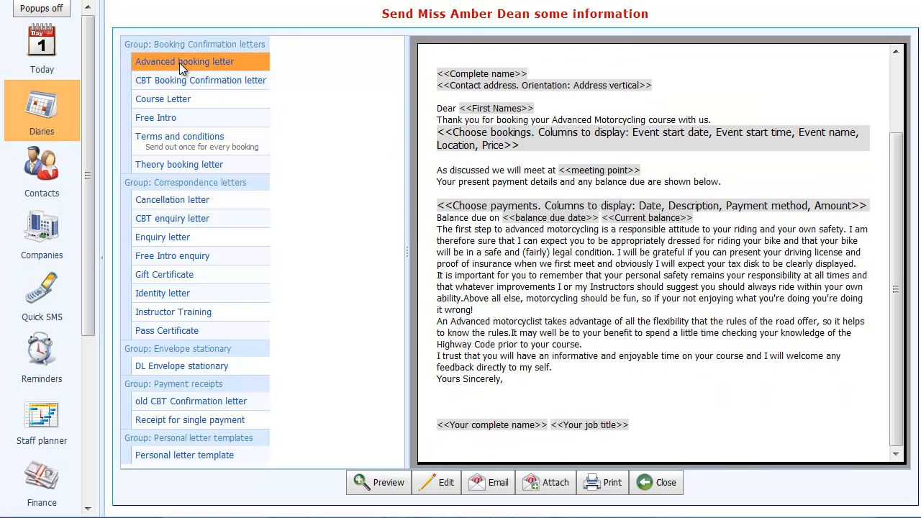
pyautogui.click(177, 98)
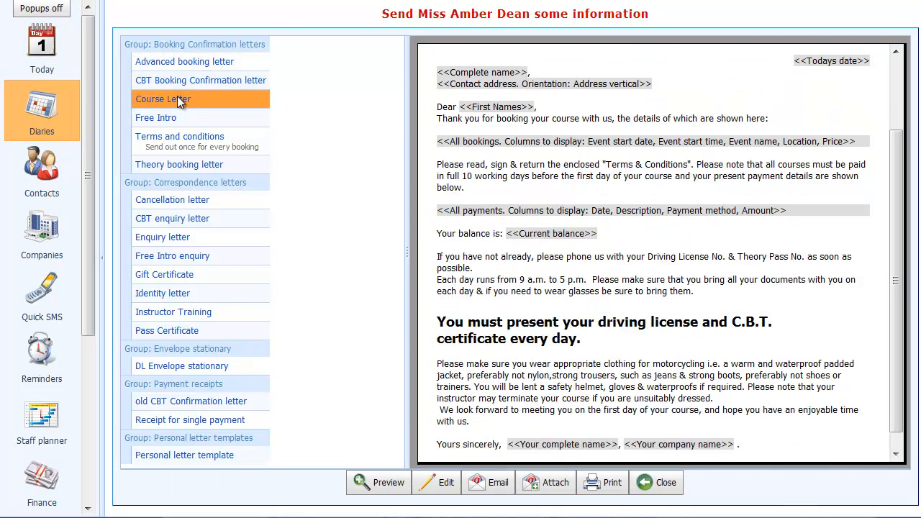
pyautogui.scroll(3, 898, 360)
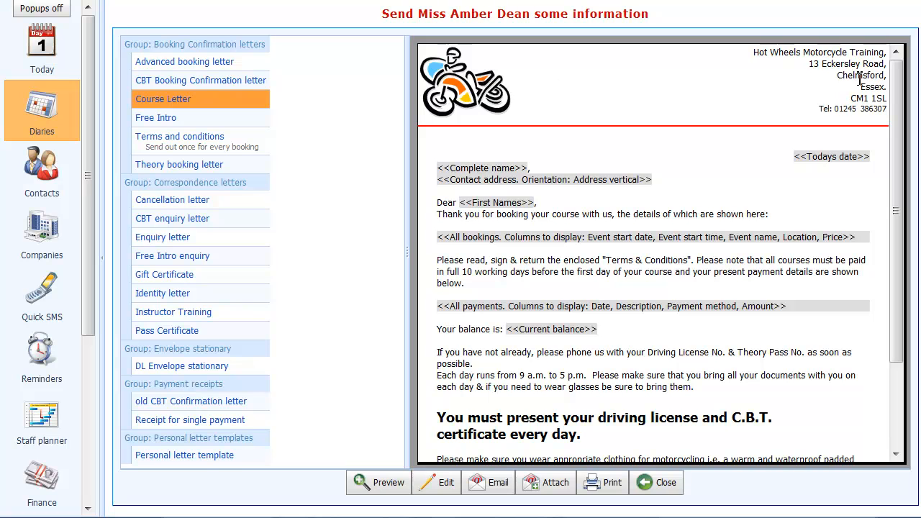
pyautogui.click(210, 62)
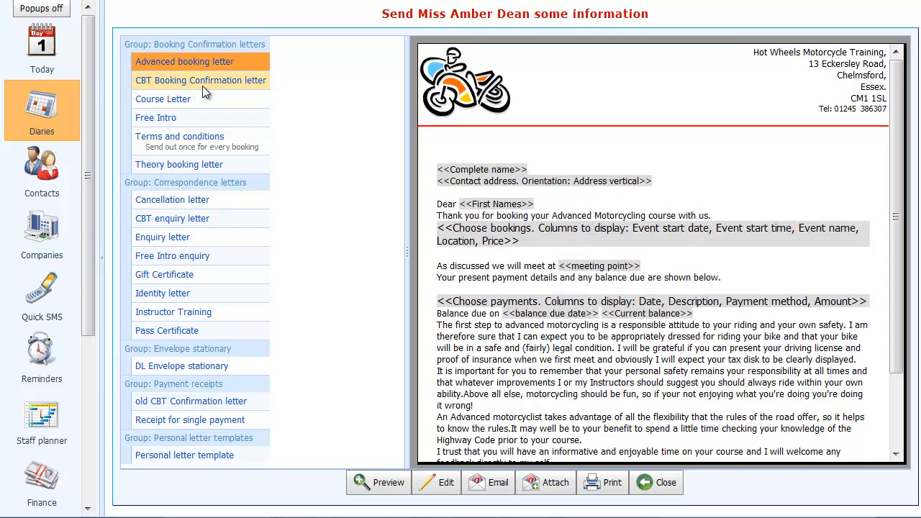
pyautogui.click(202, 86)
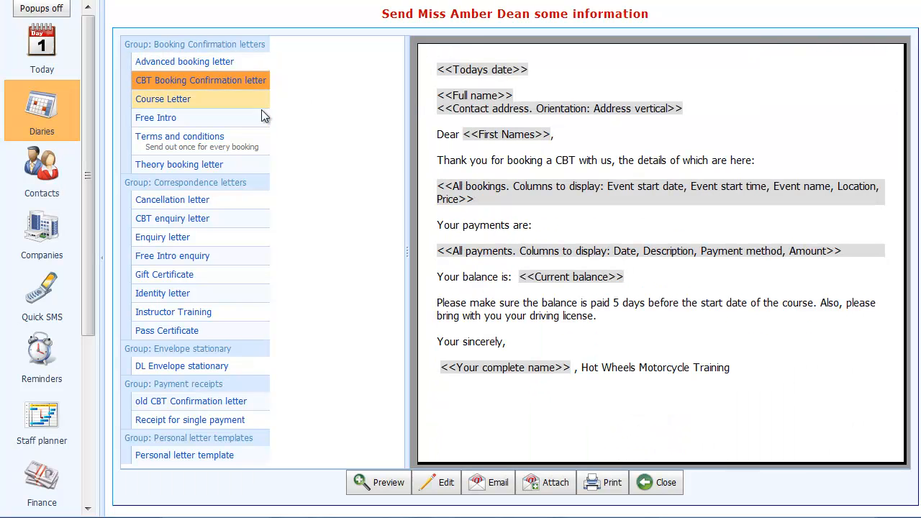
# Return to the company's stationery list and open the CBT Booking Confirmation letter for editing
pyautogui.moveTo(88, 317); pyautogui.dragTo(74, 474)
pyautogui.click(31, 429)
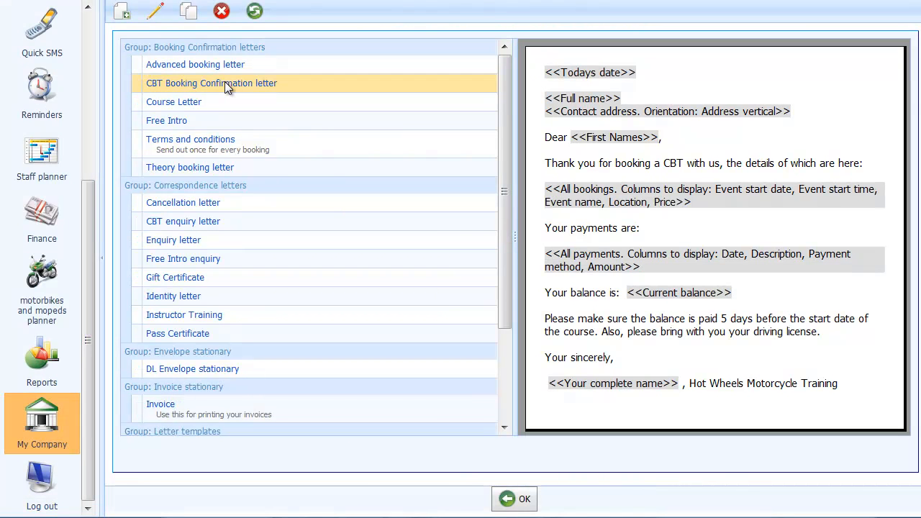
pyautogui.click(157, 13)
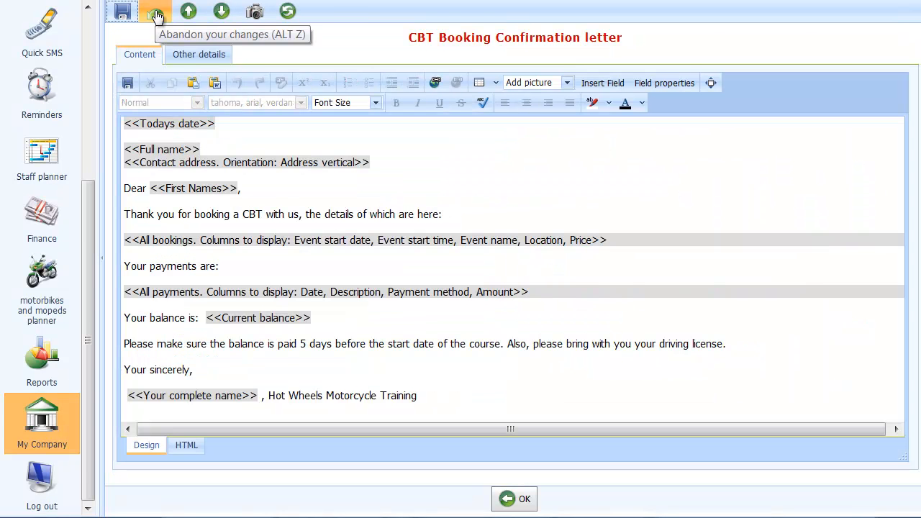
# Set the letter's header/footer template to Company letter template in its other details and save the letter
pyautogui.click(201, 58)
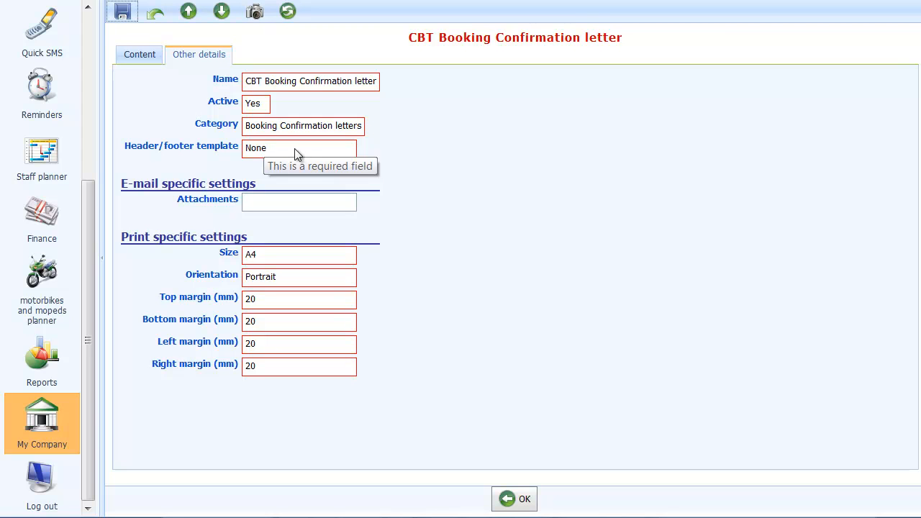
pyautogui.click(349, 152)
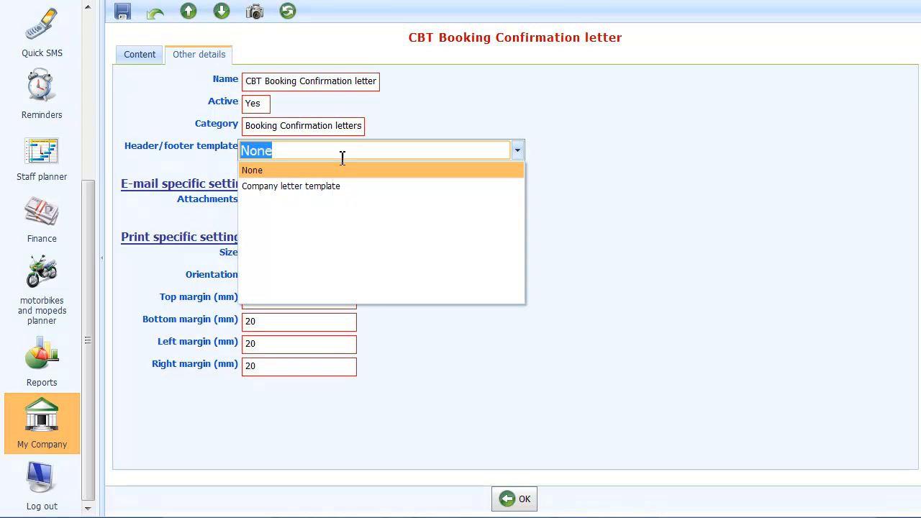
pyautogui.click(264, 187)
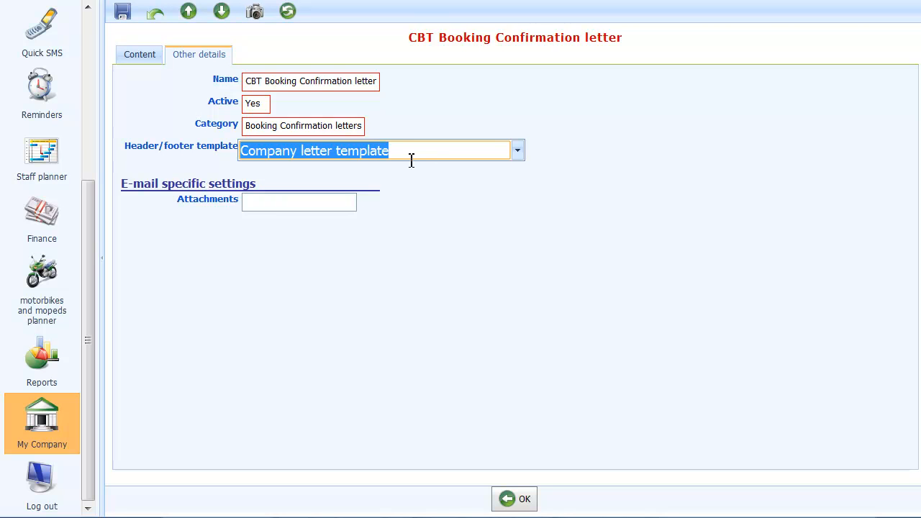
pyautogui.click(122, 13)
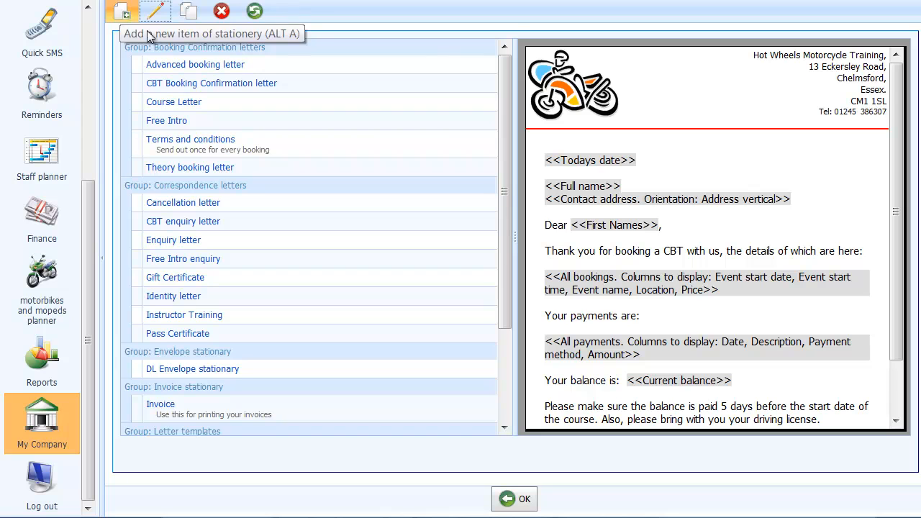
# Compare the letterhead of the CBT Booking Confirmation letter with that of the Advanced booking letter
pyautogui.click(170, 85)
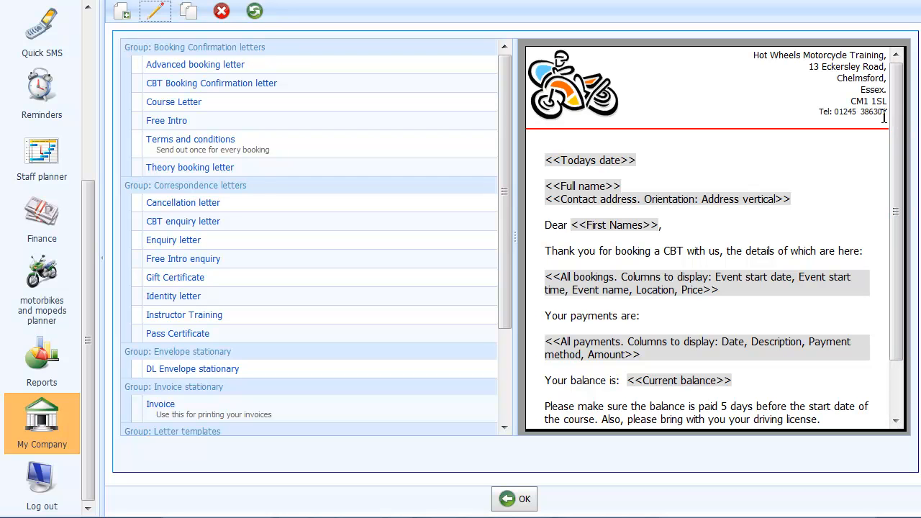
pyautogui.click(193, 67)
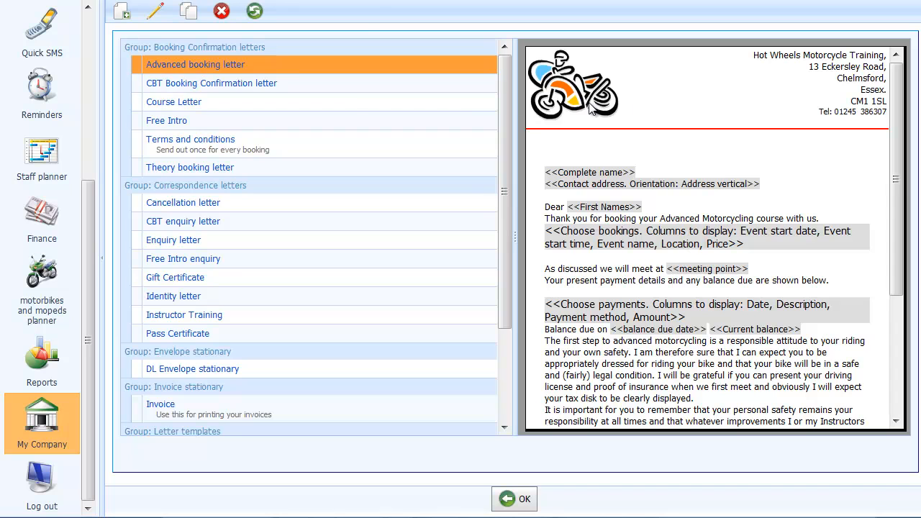
pyautogui.click(150, 87)
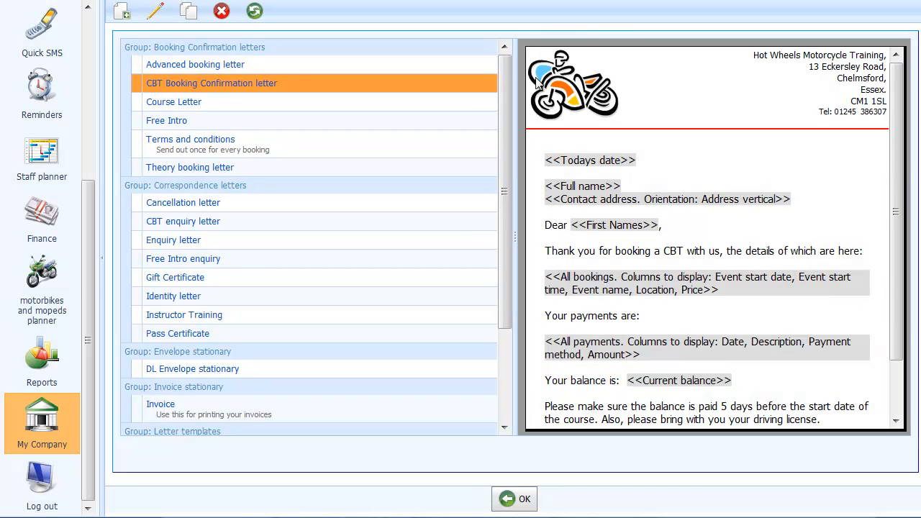
# Go back to the diary contact's standard letters and preview the merged CBT Booking Confirmation letter through to its signature
pyautogui.moveTo(91, 291); pyautogui.dragTo(116, 95)
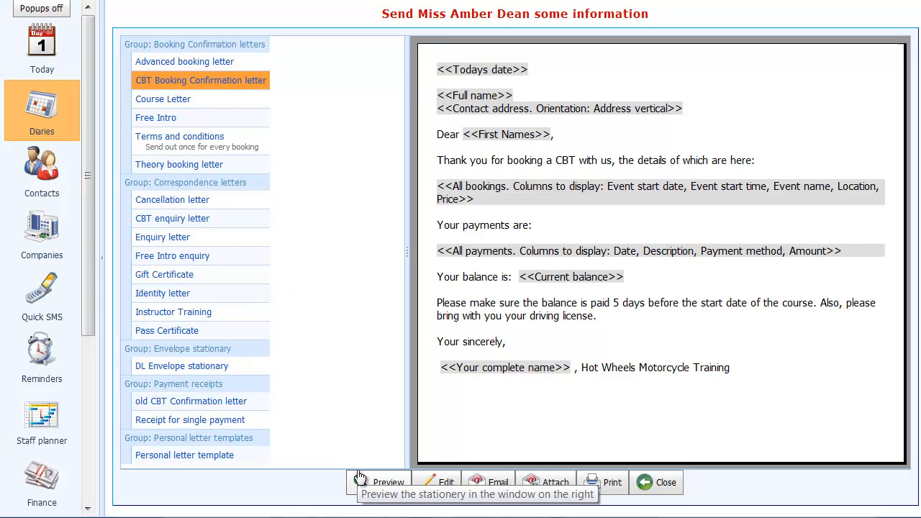
pyautogui.click(183, 85)
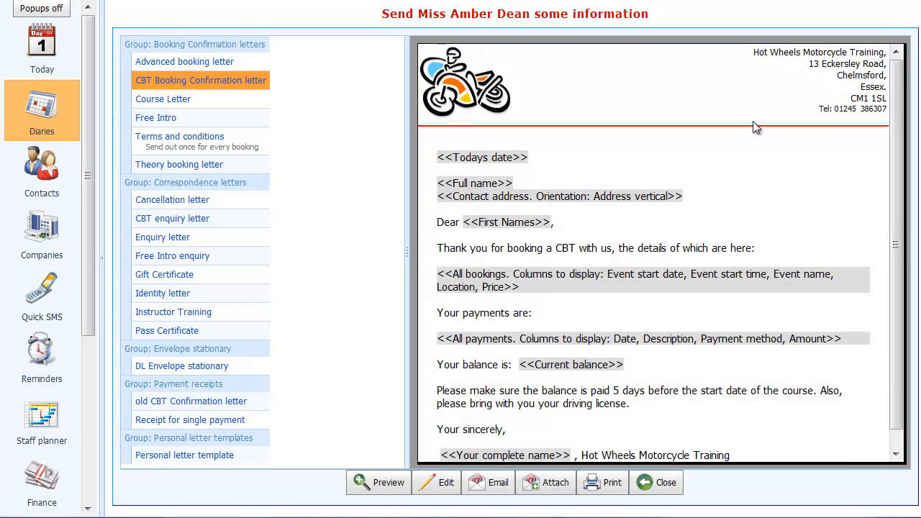
pyautogui.click(399, 482)
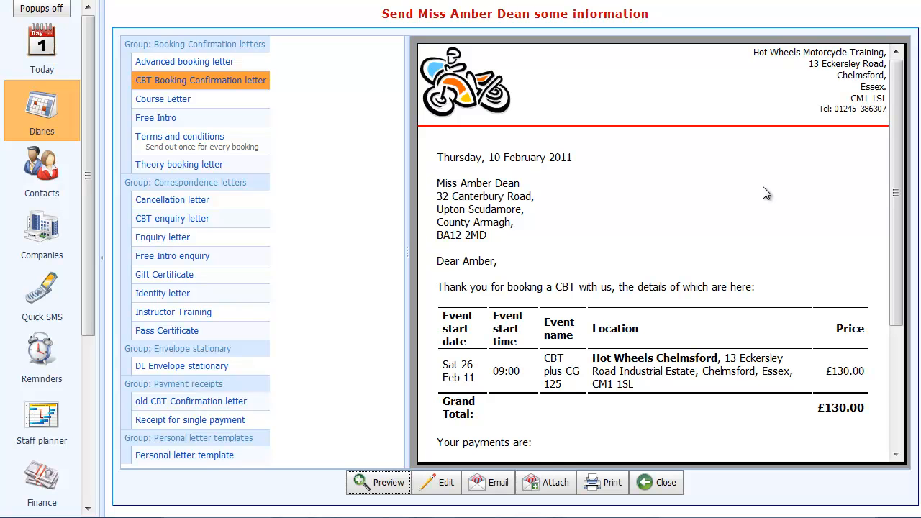
pyautogui.moveTo(895, 181); pyautogui.dragTo(915, 327)
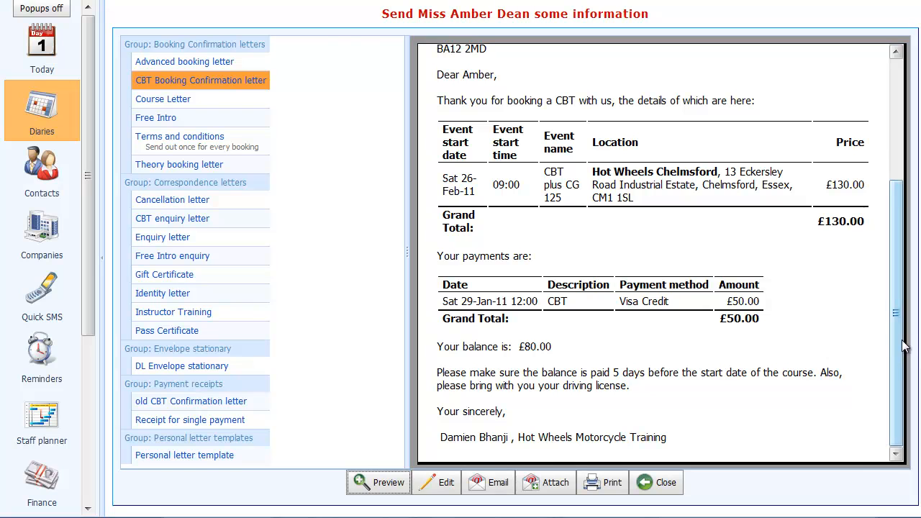
# Generate the printable version of the merged CBT Booking Confirmation letter and review it from the letterhead to the footer
pyautogui.click(491, 517)
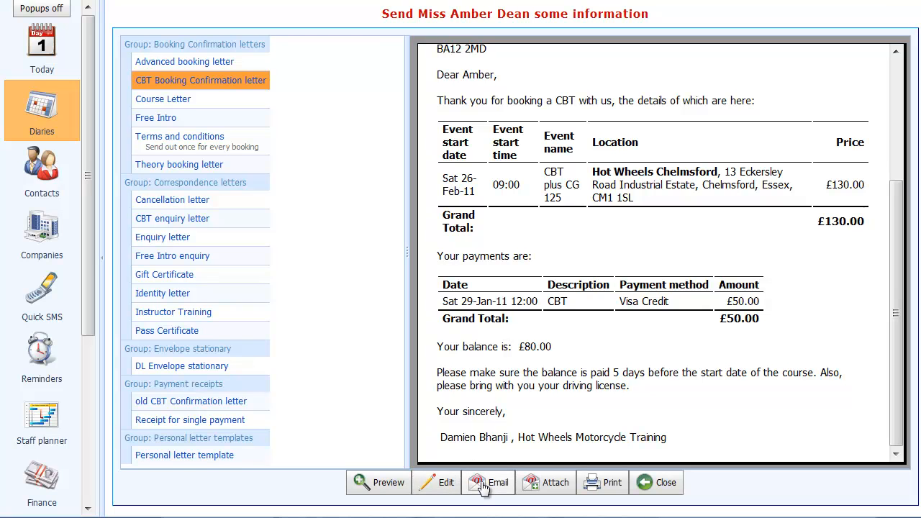
pyautogui.click(611, 484)
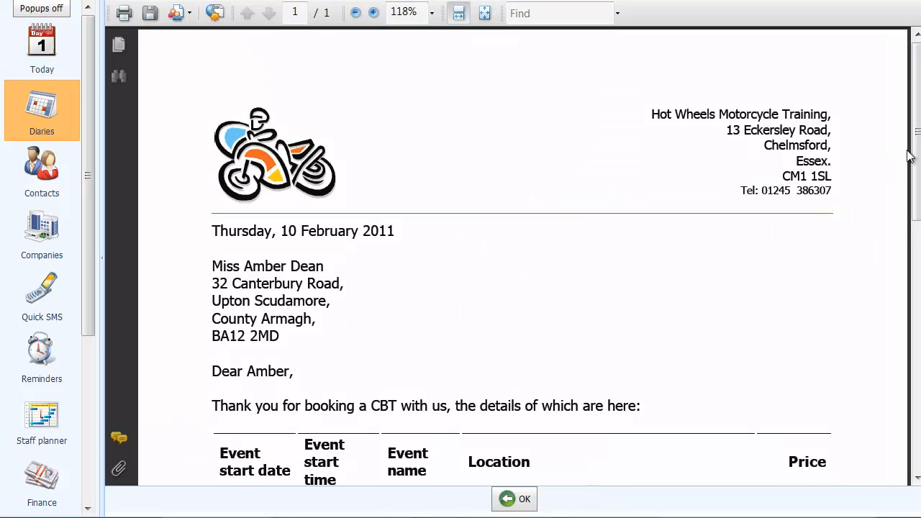
pyautogui.moveTo(916, 157); pyautogui.dragTo(918, 397)
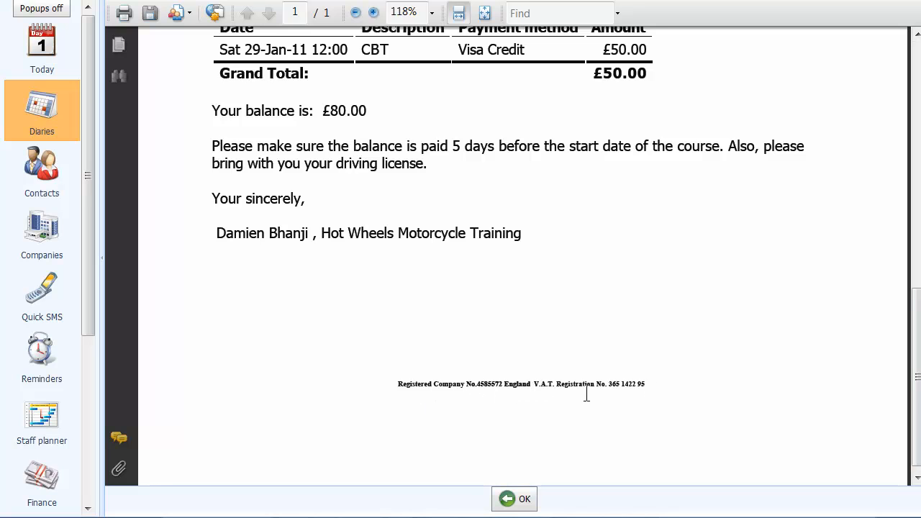
pyautogui.moveTo(917, 446); pyautogui.dragTo(916, 163)
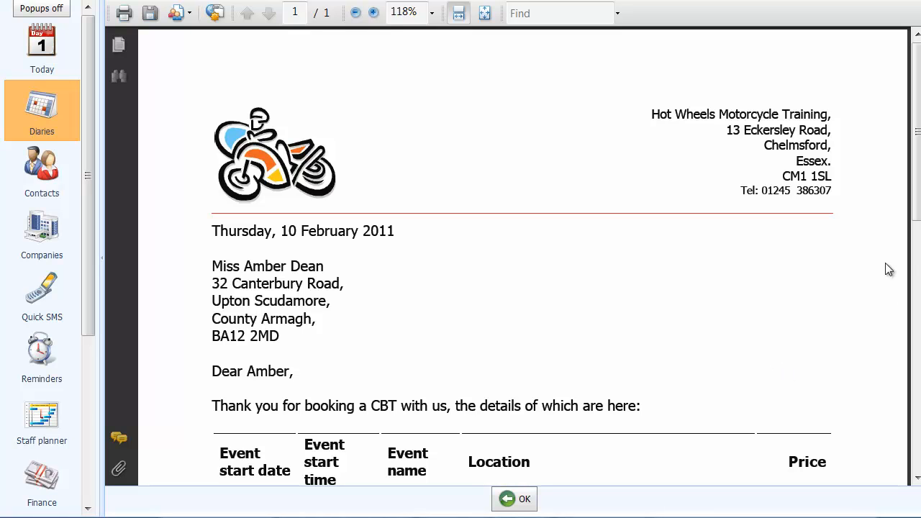
pyautogui.moveTo(917, 183)
pyautogui.mouseDown()
pyautogui.moveTo(917, 229)
pyautogui.moveTo(918, 187)
pyautogui.mouseUp()
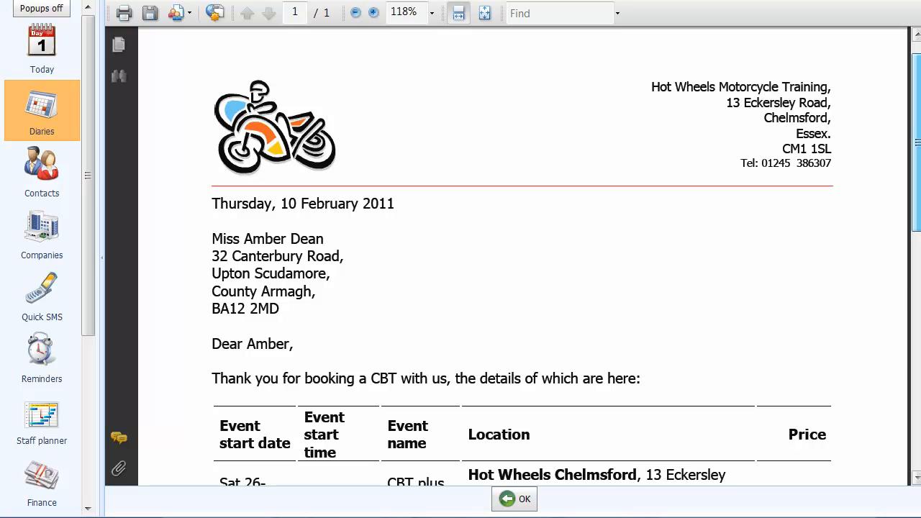
pyautogui.moveTo(917, 193); pyautogui.dragTo(908, 381)
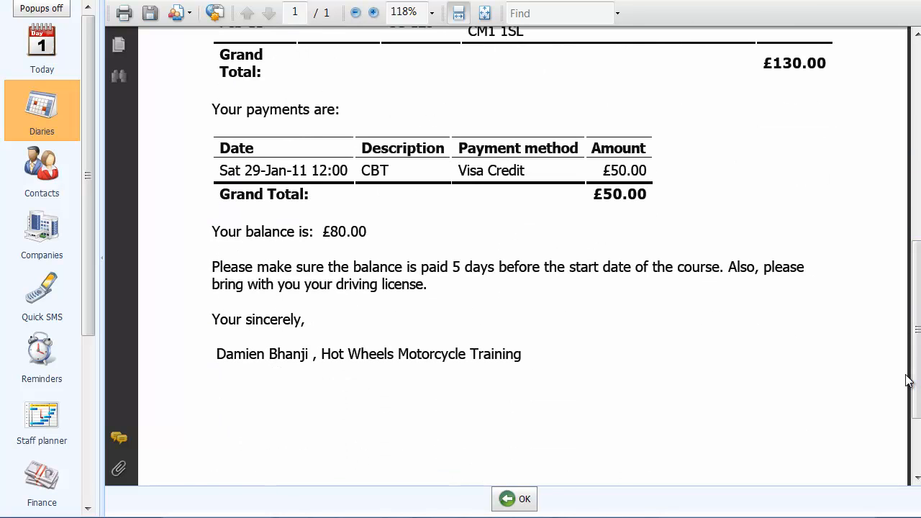